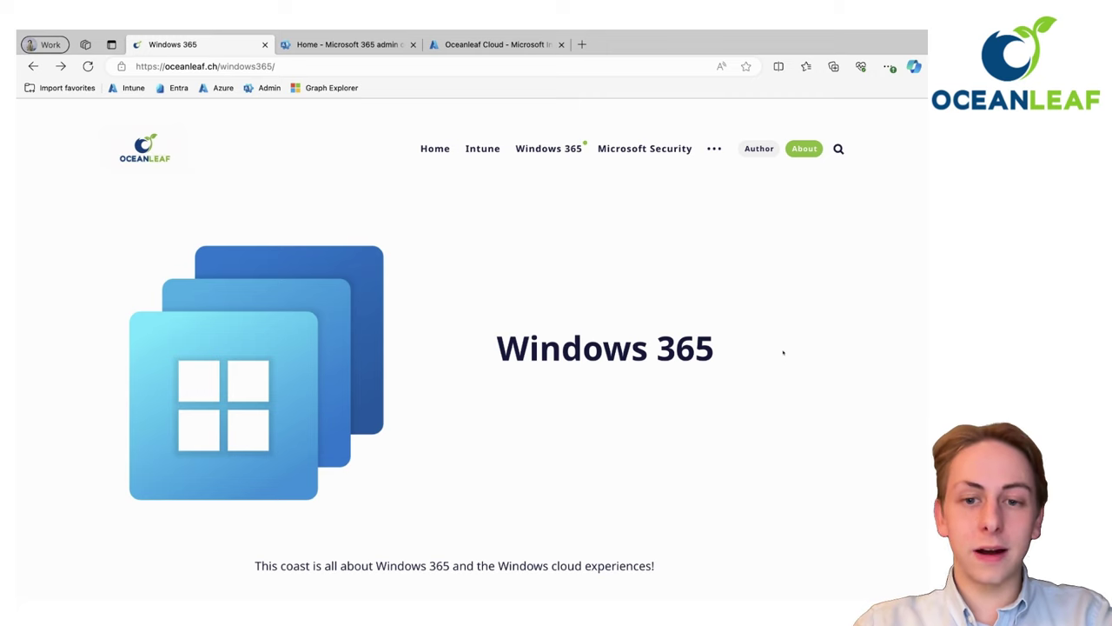
Look through the list of Windows 365 series posts on the Oceanleaf blog
scroll(786, 357, down, 5)
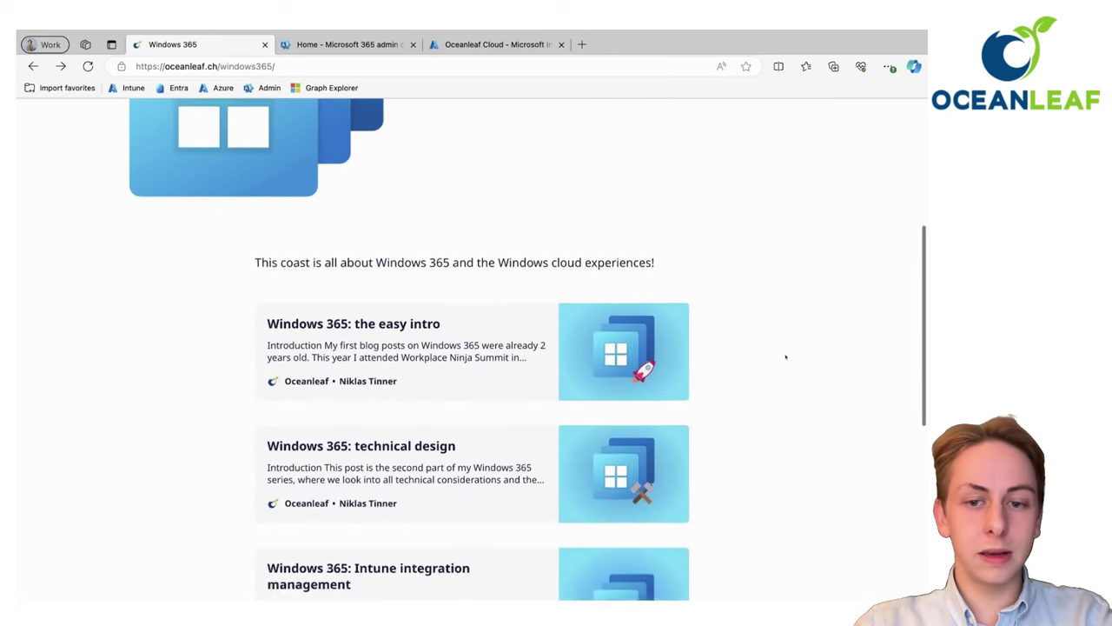
scroll(785, 356, down, 2)
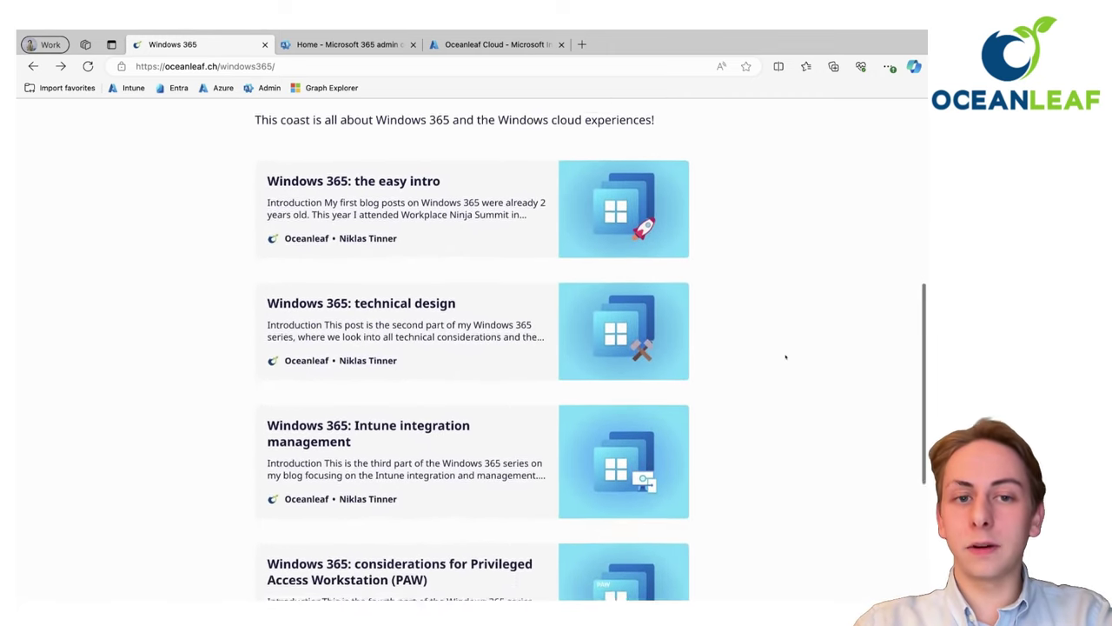
scroll(786, 357, down, 1)
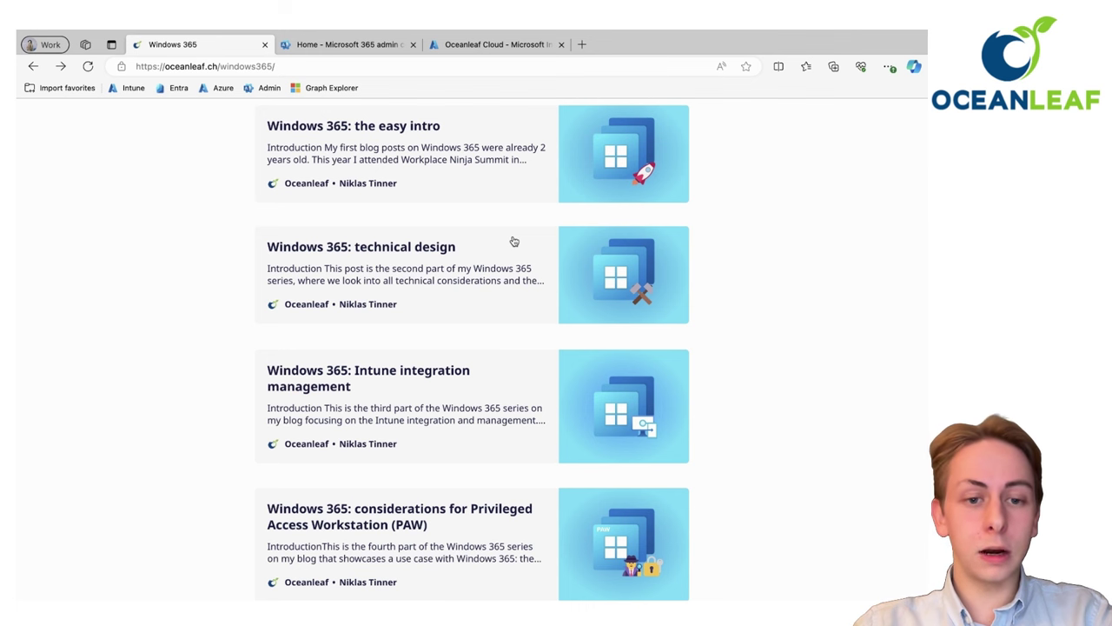
scroll(514, 239, down, 2)
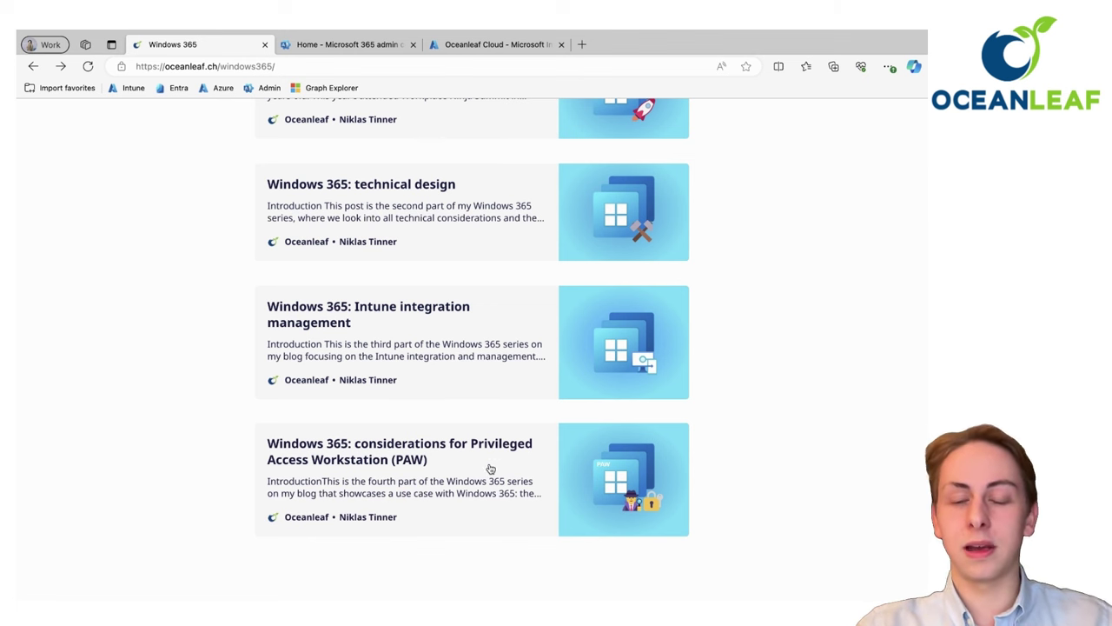
scroll(736, 504, down, 1)
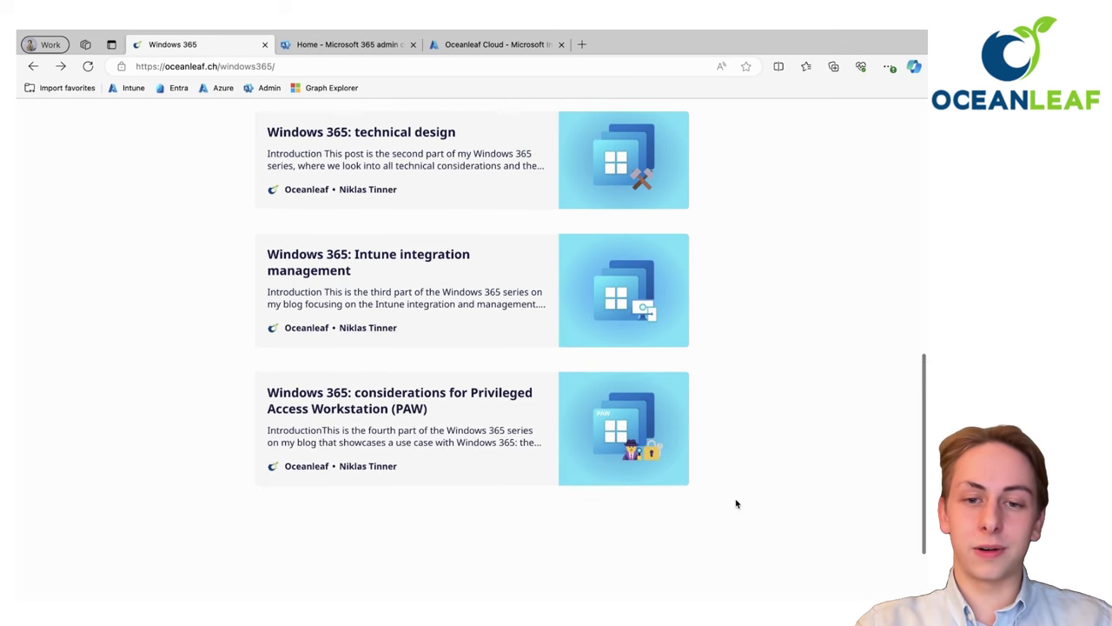
scroll(736, 504, up, 3)
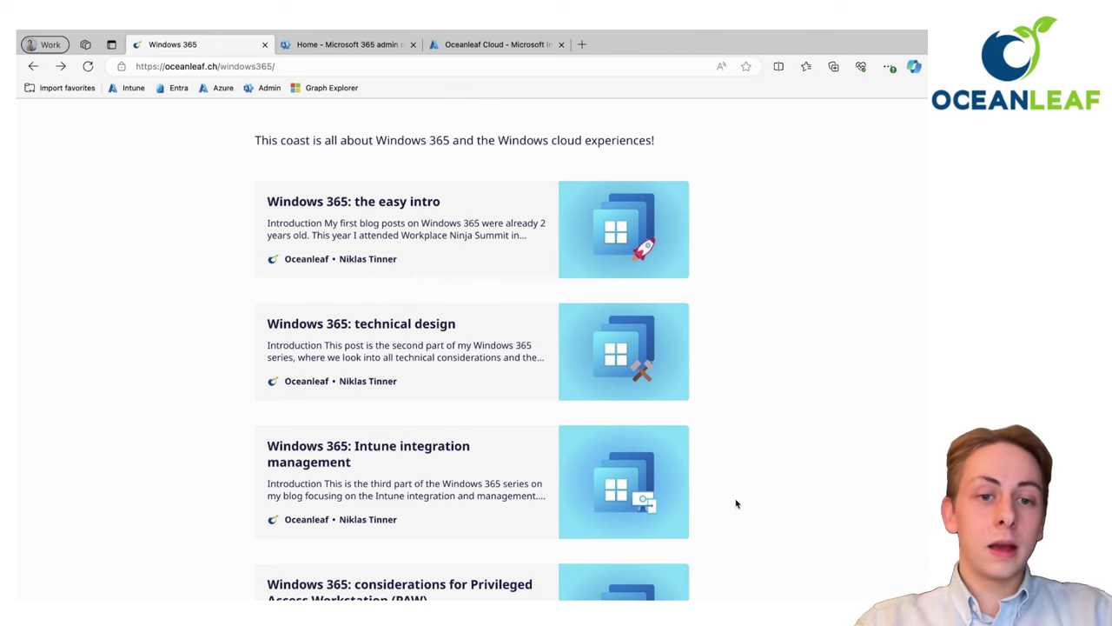
Open the "Windows 365: technical design" post and read its prerequisites on licensing, management and networking
click(521, 342)
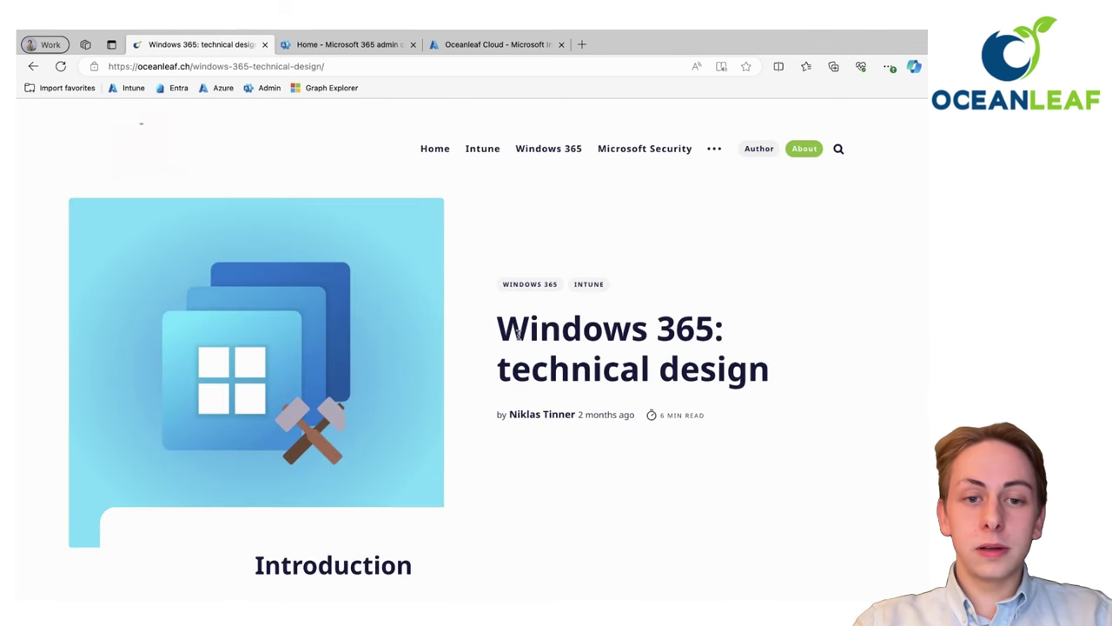
scroll(519, 337, down, 1)
scroll(519, 337, down, 7)
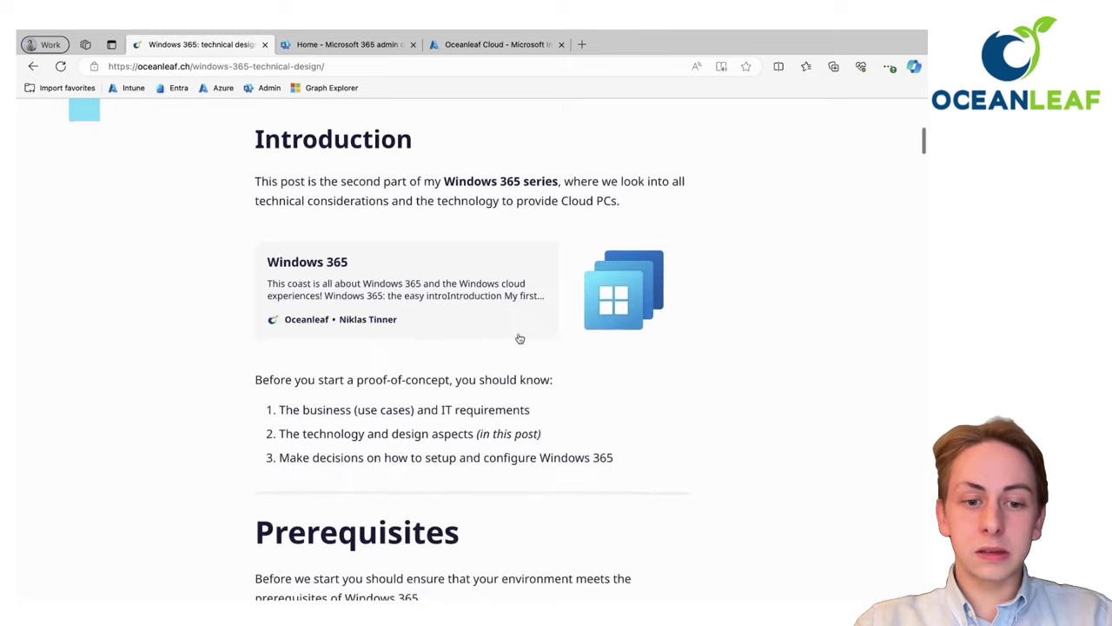
scroll(520, 338, down, 3)
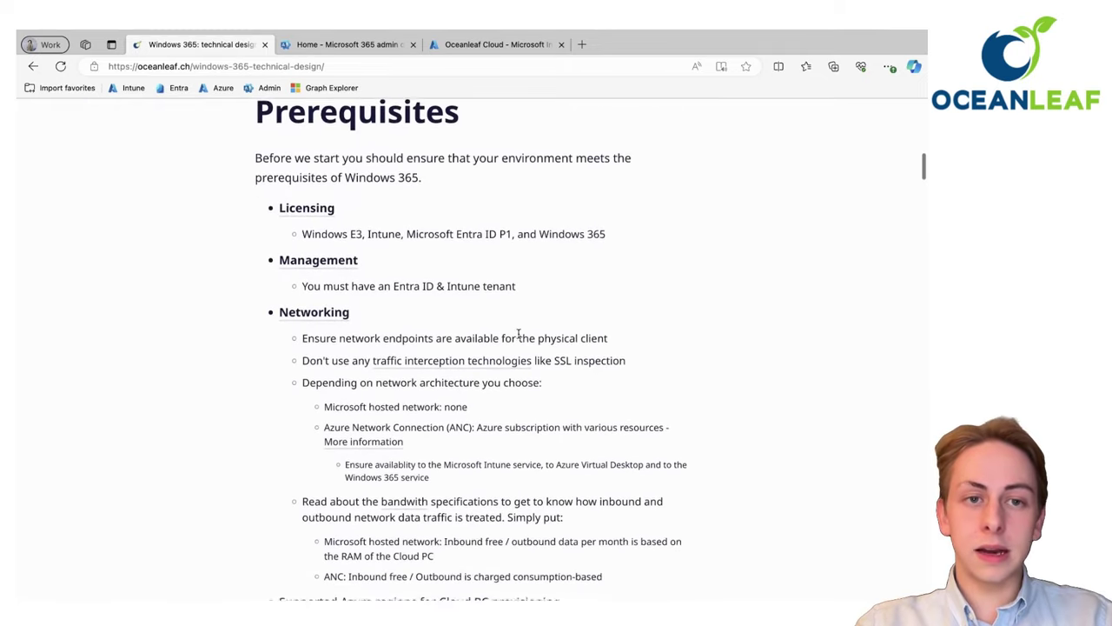
scroll(519, 335, up, 1)
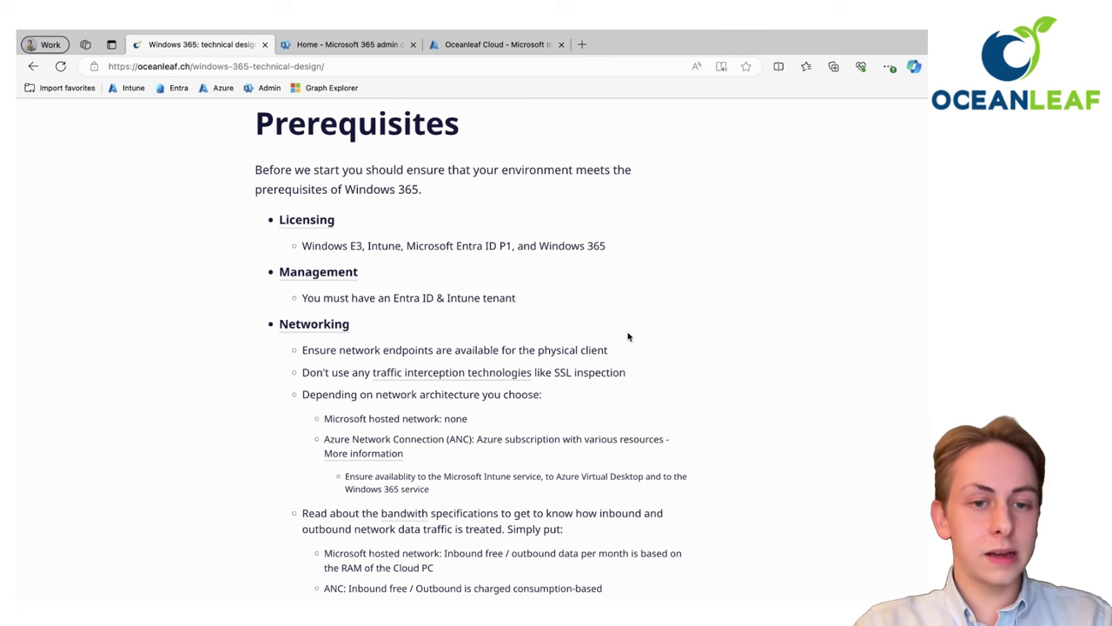
scroll(649, 343, down, 2)
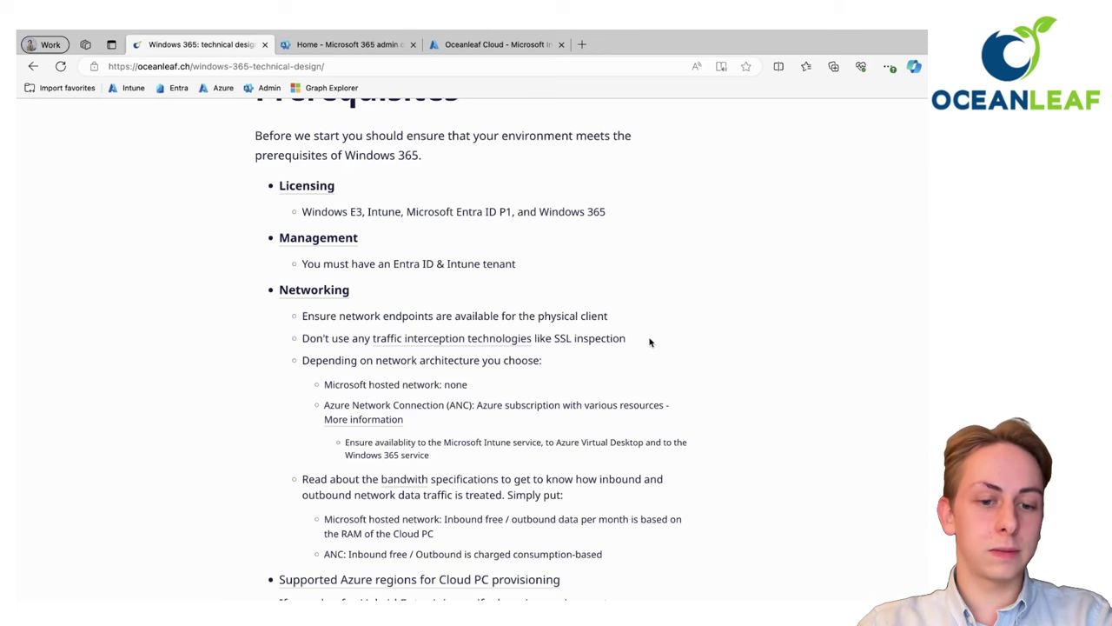
scroll(650, 341, down, 2)
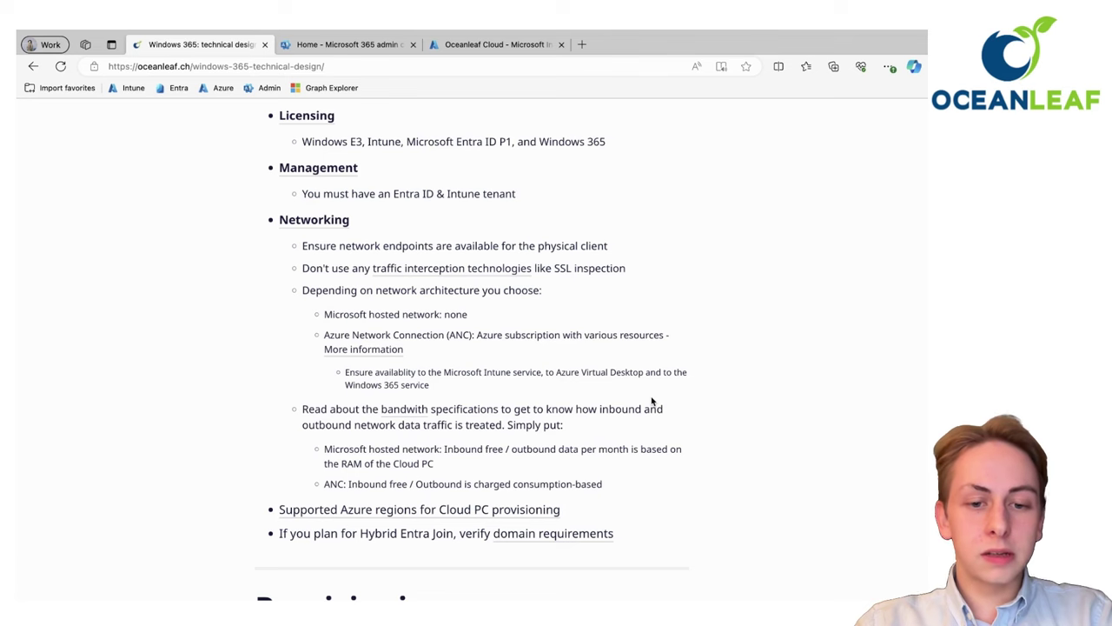
scroll(653, 402, up, 1)
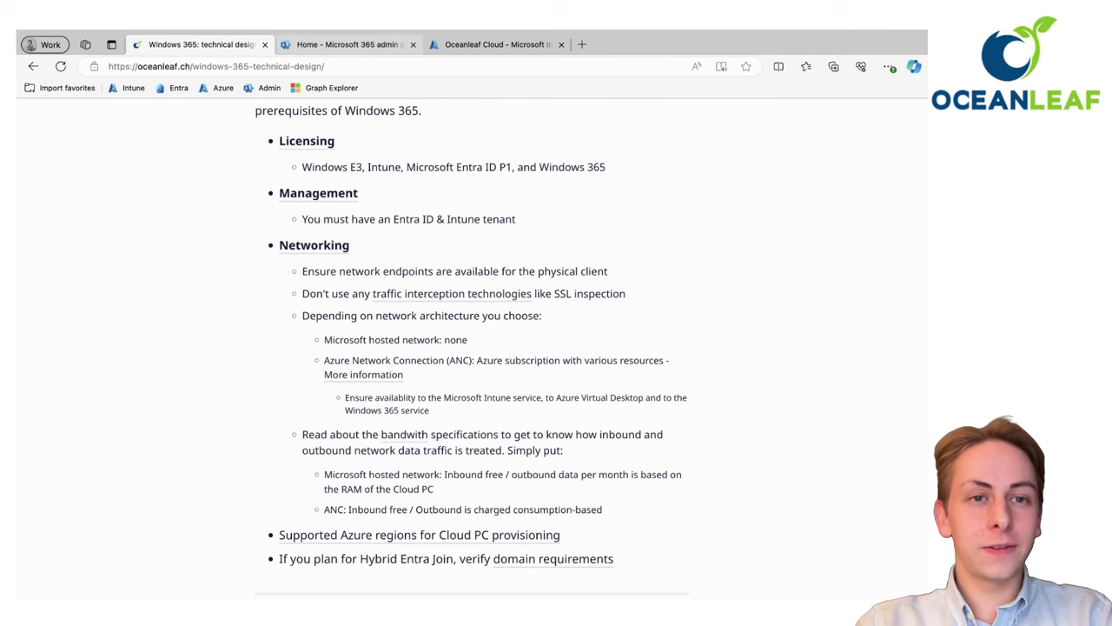
Switch to the Microsoft 365 admin center, show the Windows 365 category of purchasable services, and compare the Enterprise and Business editions
click(364, 44)
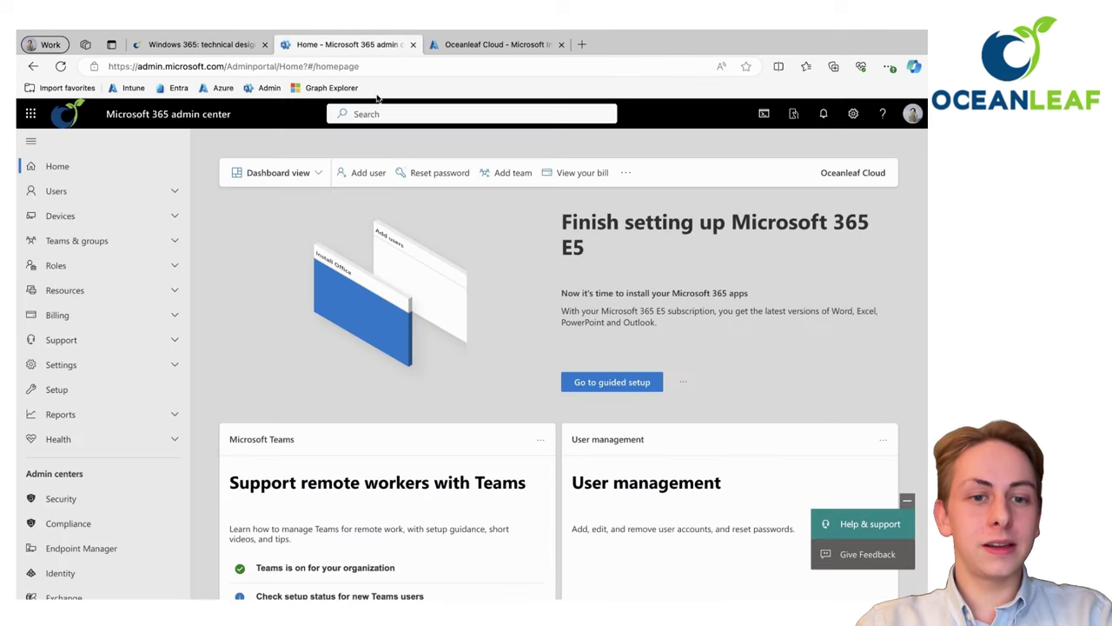
click(148, 316)
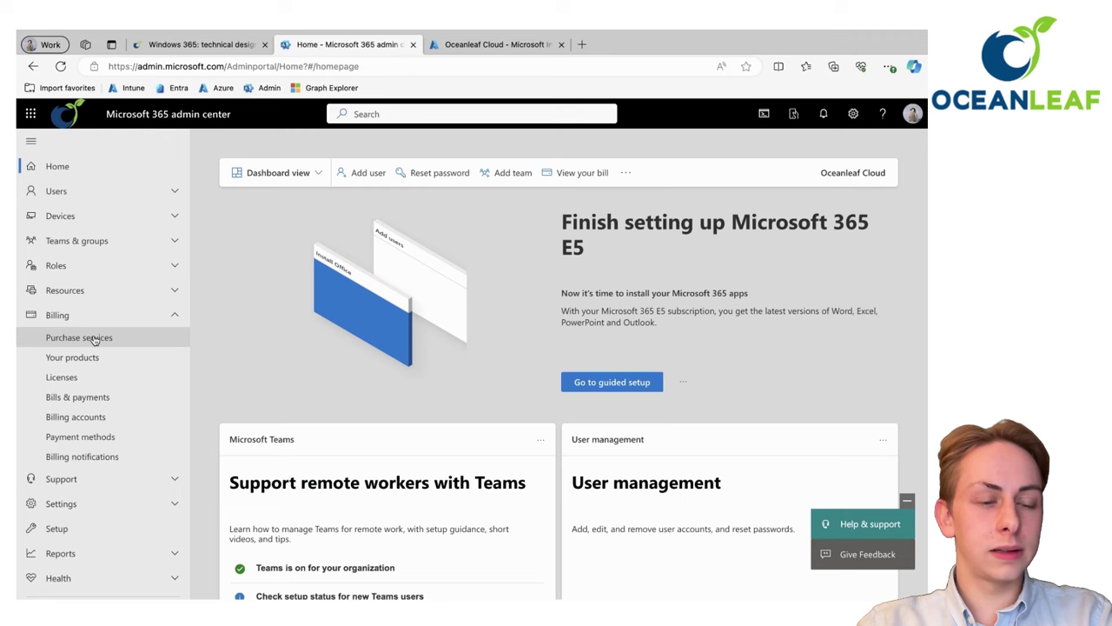
click(95, 338)
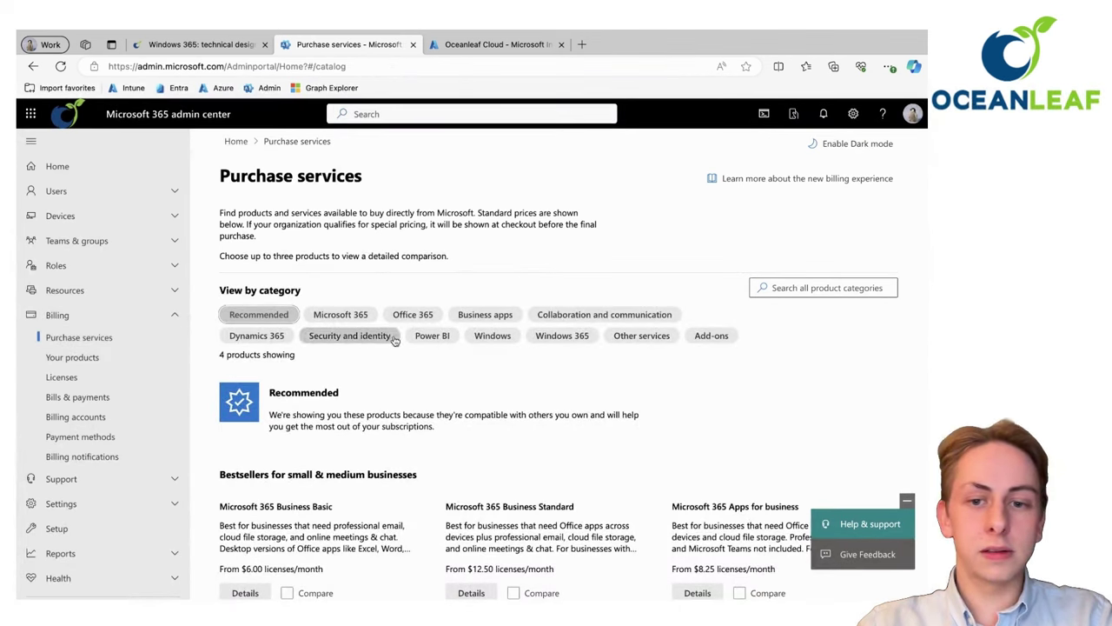
click(537, 343)
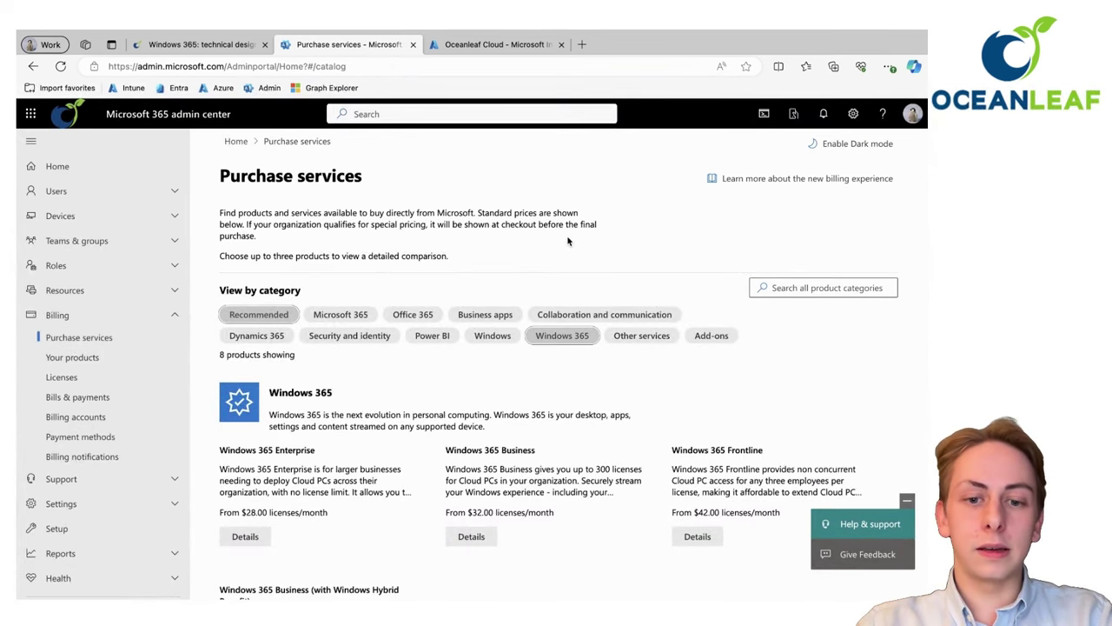
scroll(569, 241, down, 1)
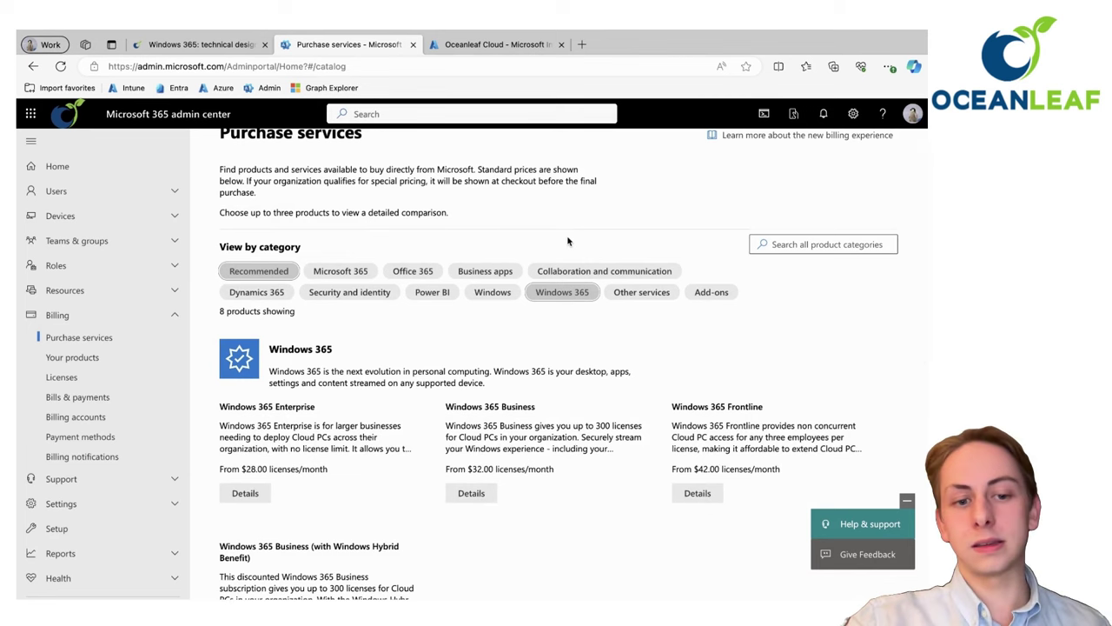
scroll(459, 365, down, 2)
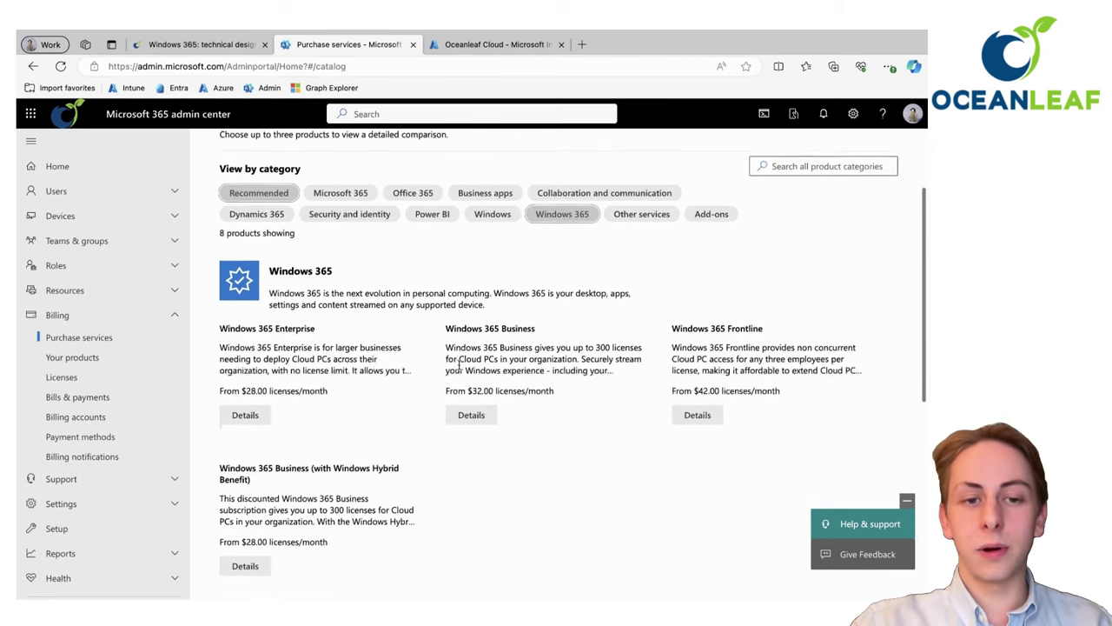
scroll(459, 365, down, 2)
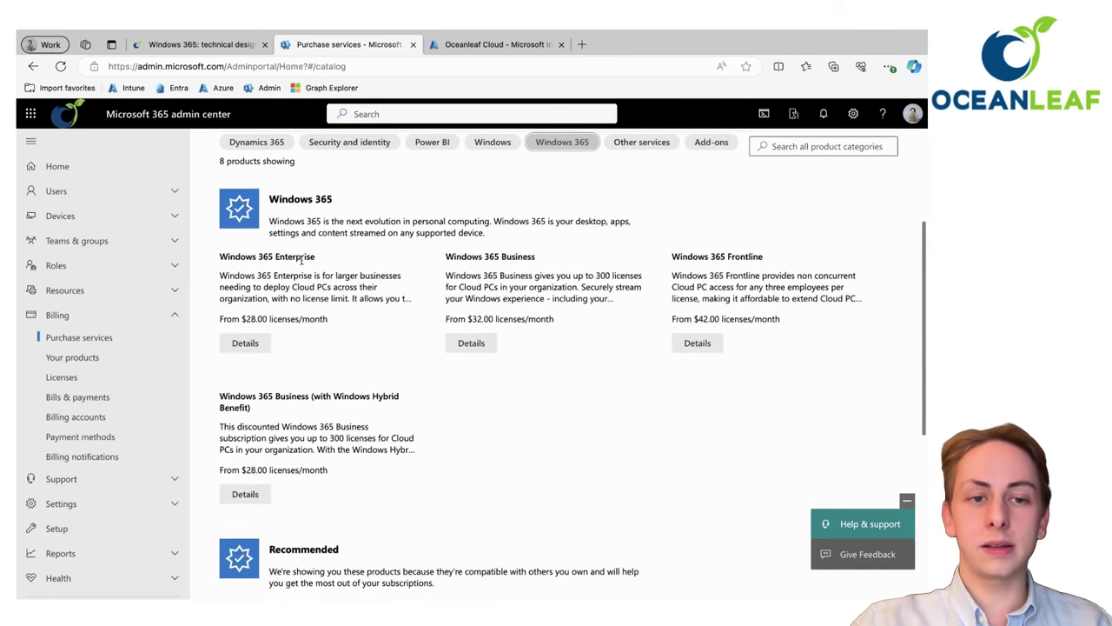
drag(276, 255, 314, 257)
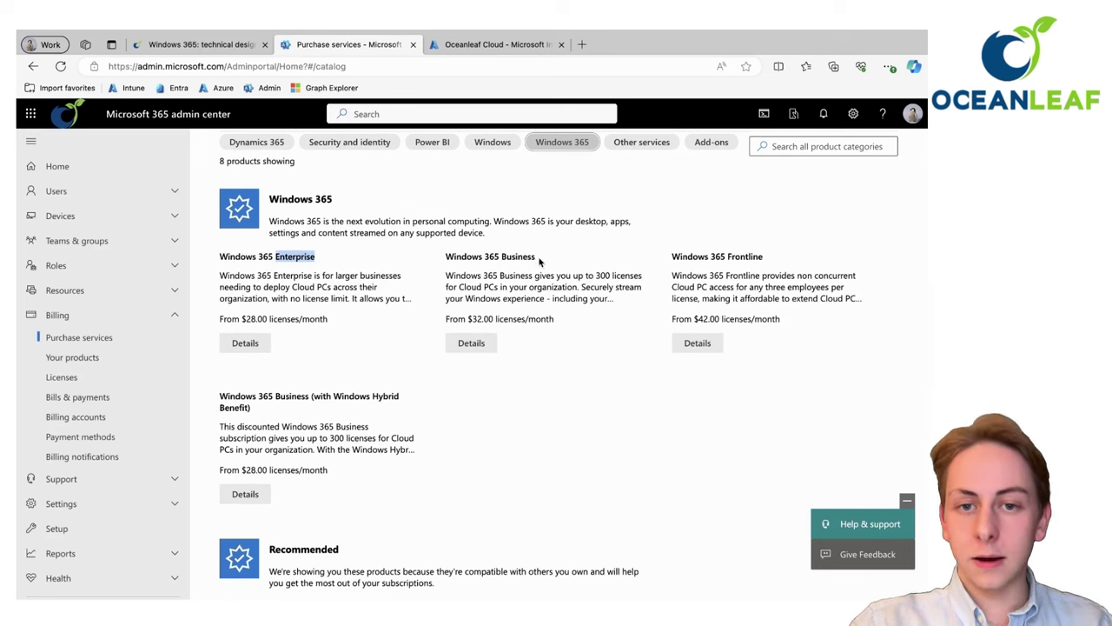
drag(537, 258, 507, 260)
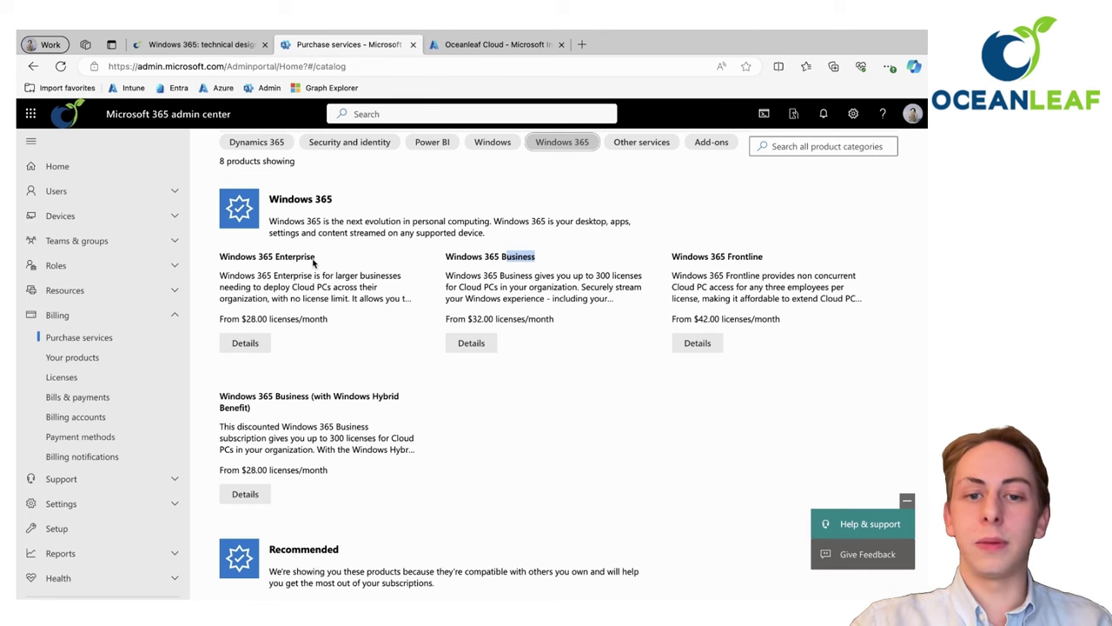
Open the Windows 365 Enterprise product details and review the available plans and pricing
click(251, 340)
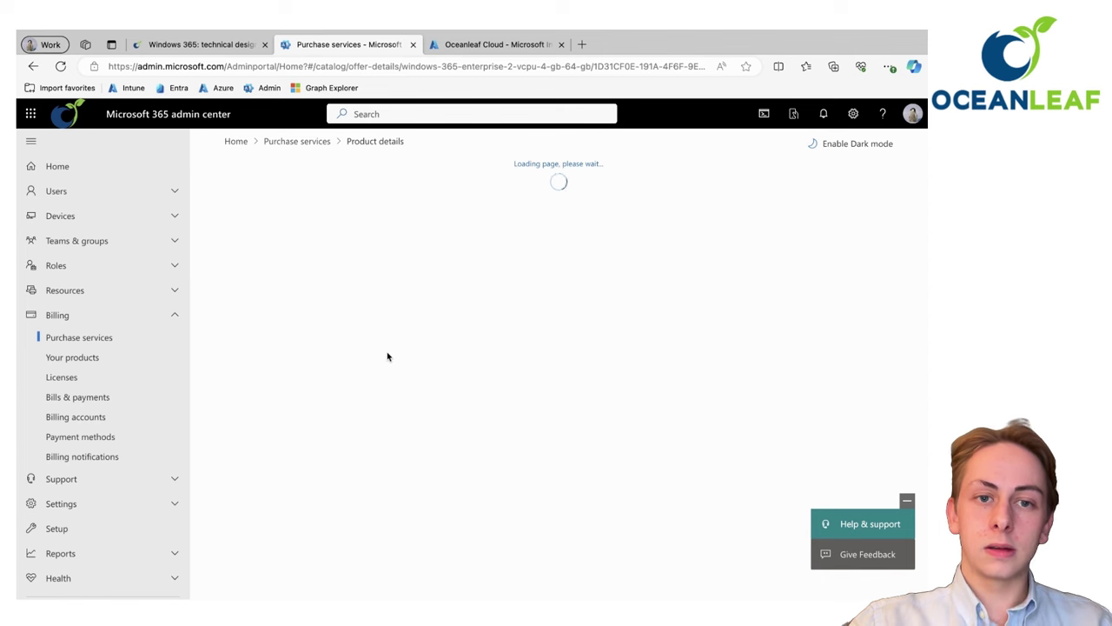
scroll(388, 356, down, 2)
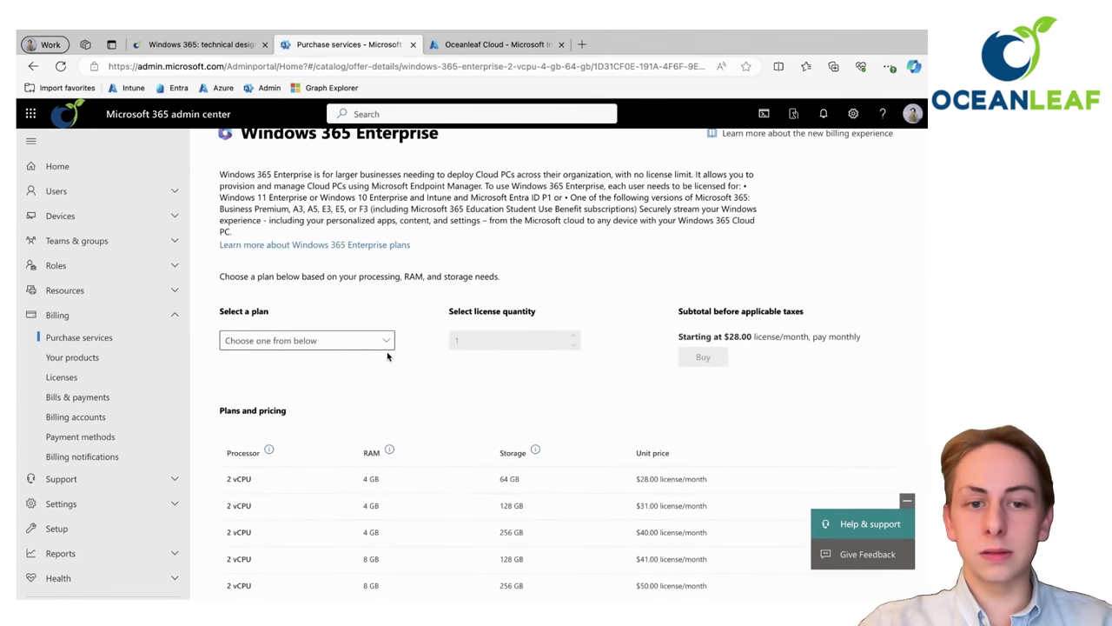
scroll(388, 356, down, 1)
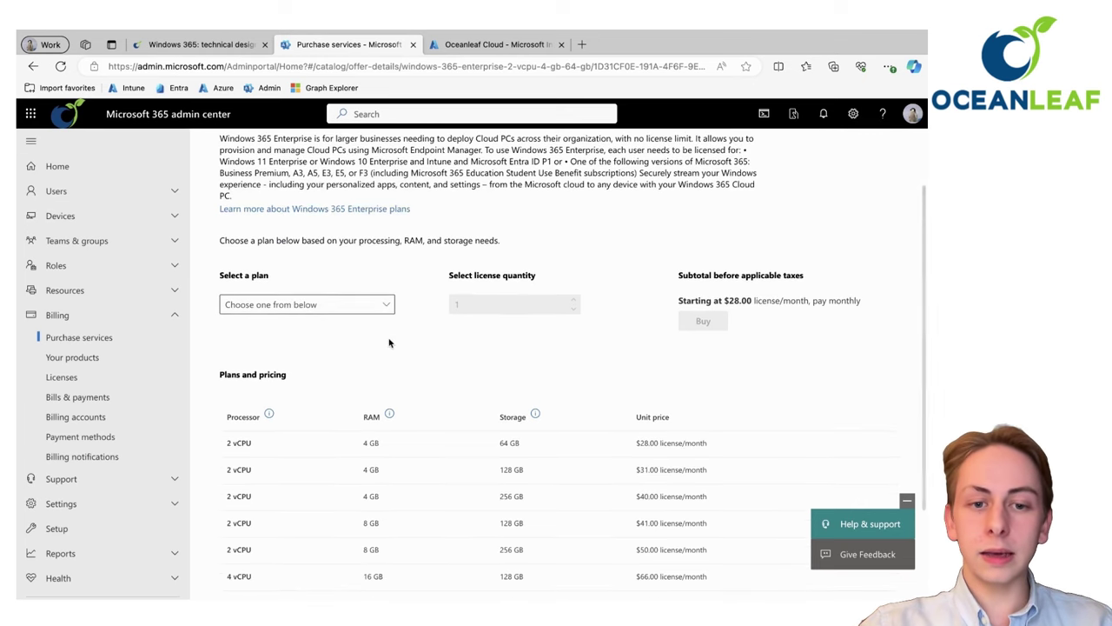
scroll(389, 349, down, 2)
scroll(413, 427, down, 1)
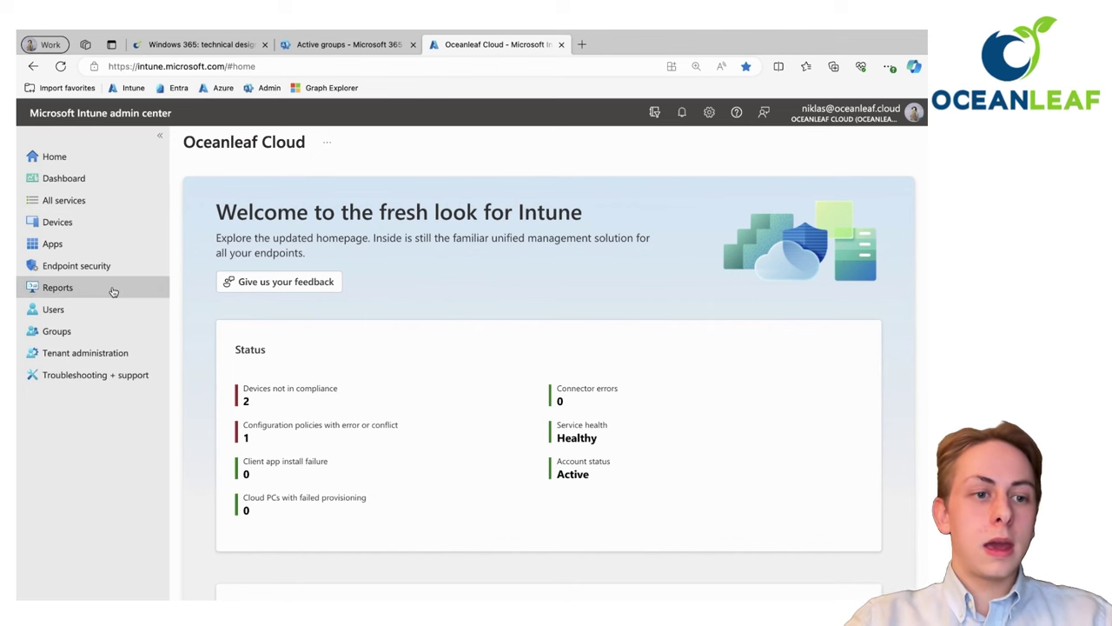
Start a new group in the Intune admin center and name it "Windows 365 all users"
click(89, 339)
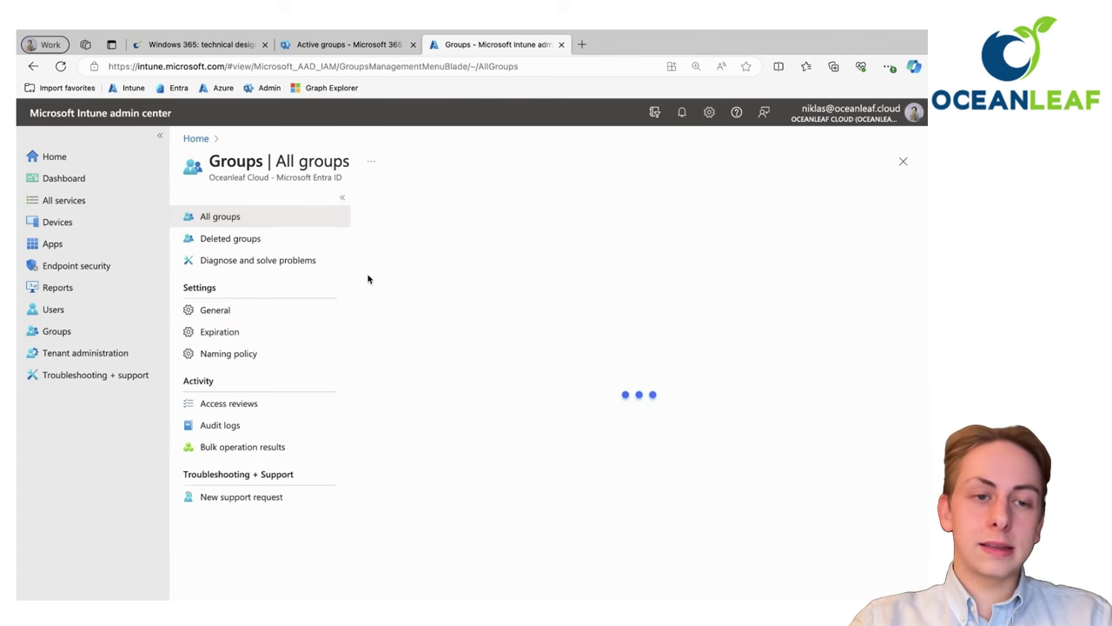
click(414, 208)
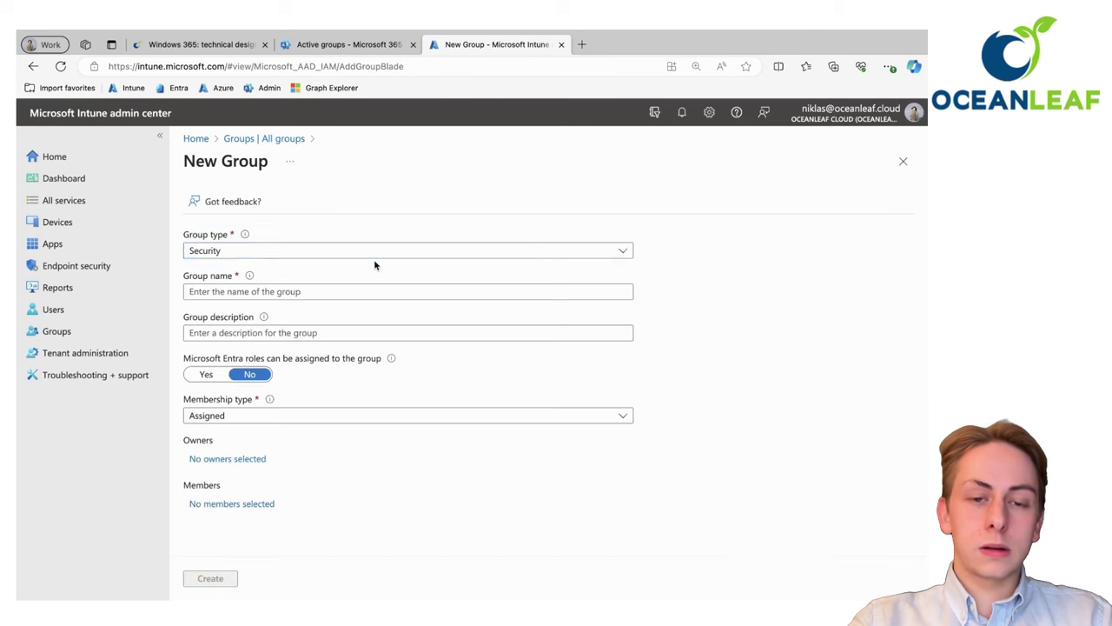
click(324, 286)
text(Windows)
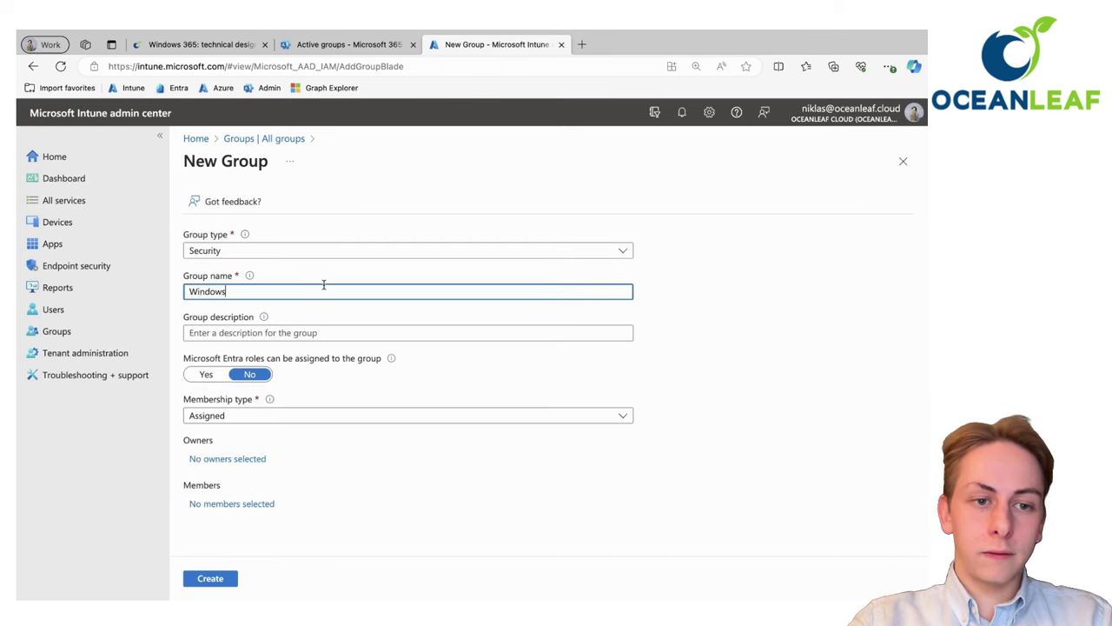
text( 365 all )
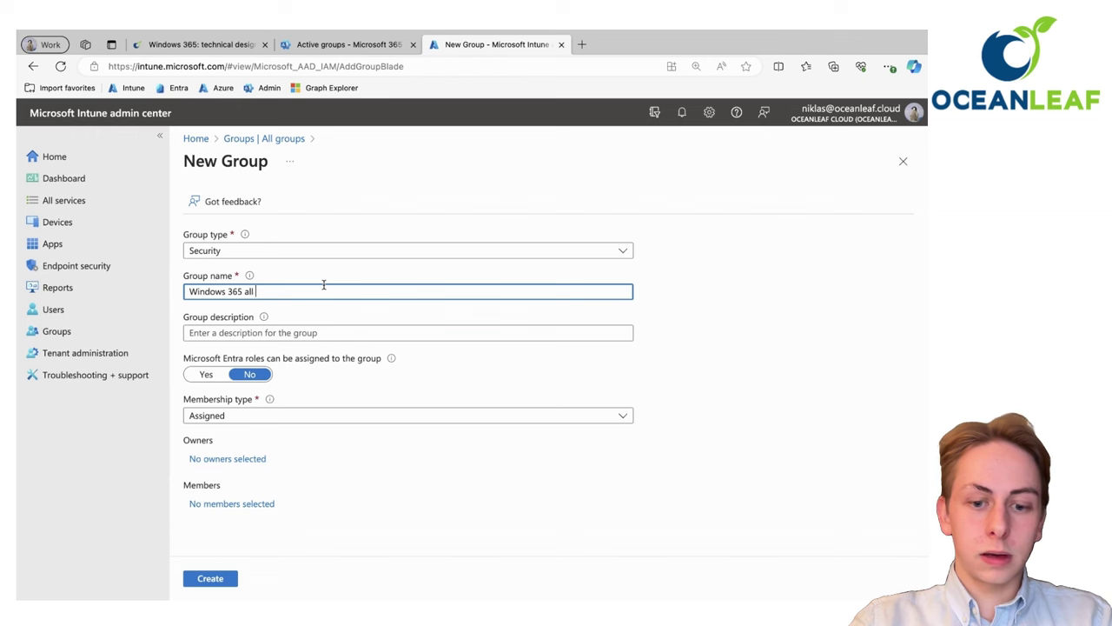
text(users)
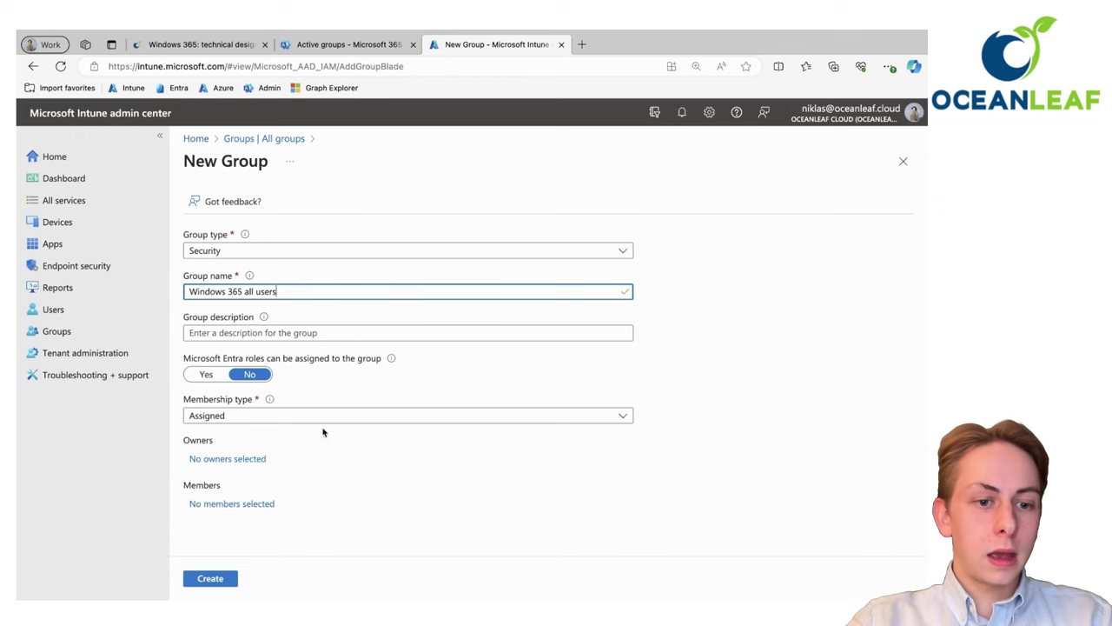
Search for the user by first name and add that user account as a member of the new group
click(265, 511)
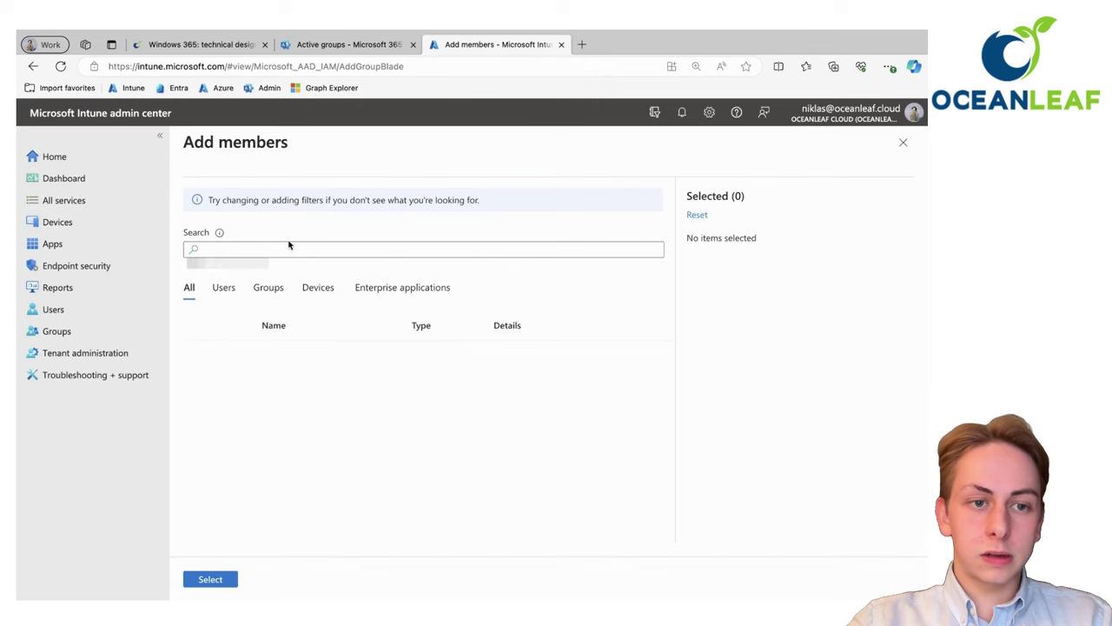
click(290, 248)
text(nik)
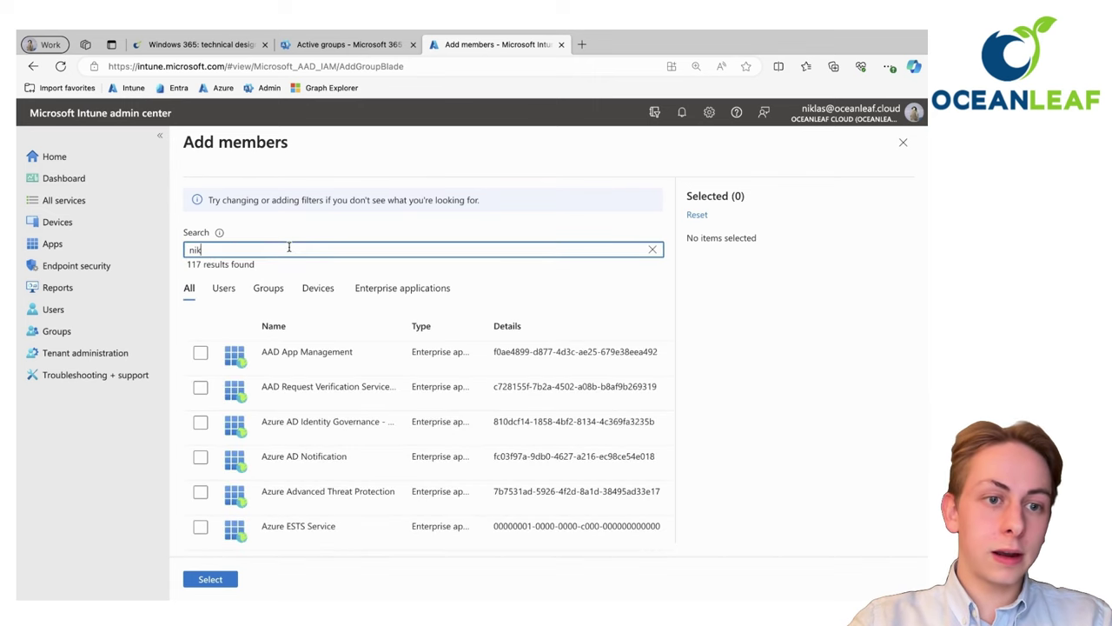
text(las)
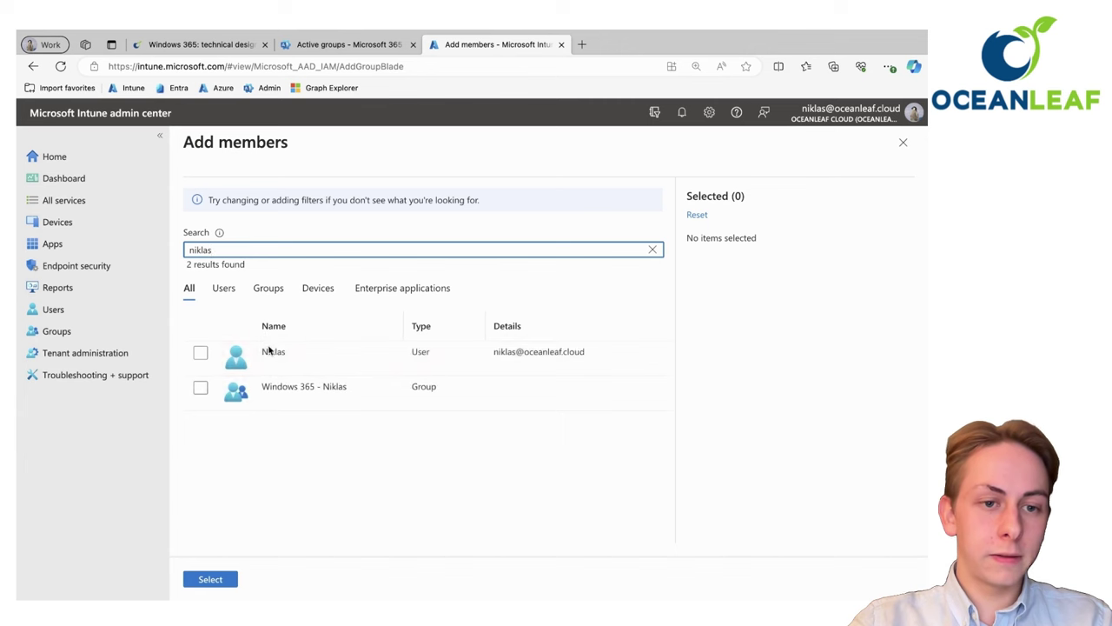
click(202, 353)
click(212, 578)
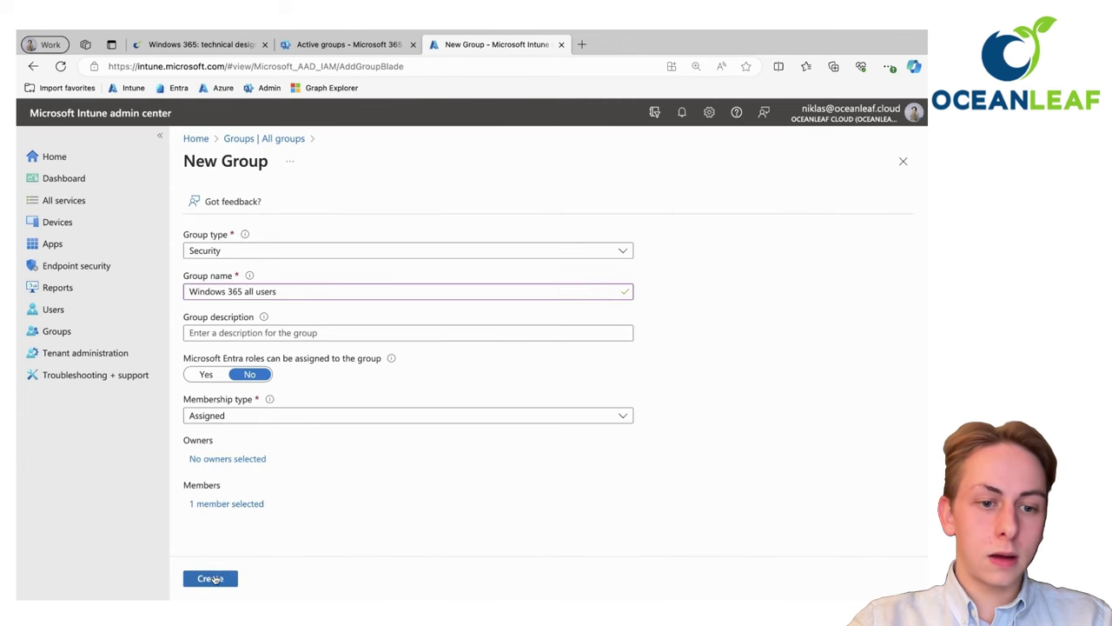
Create the configured group, search the group list for "windows 365 all", and open the Windows 365 all users group
click(212, 579)
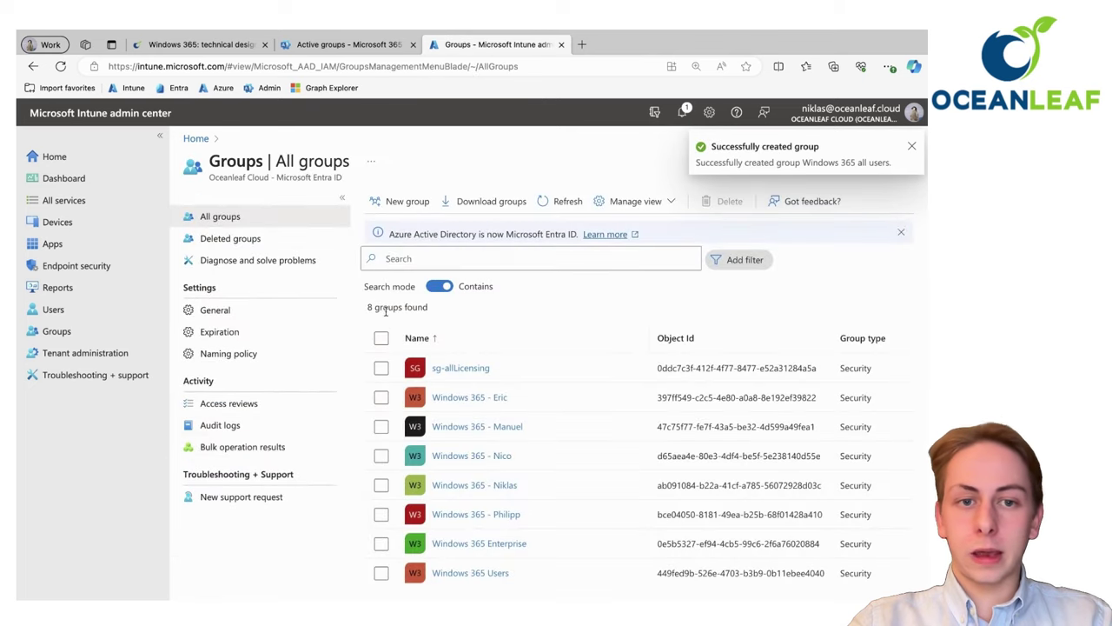
click(417, 258)
text(windows )
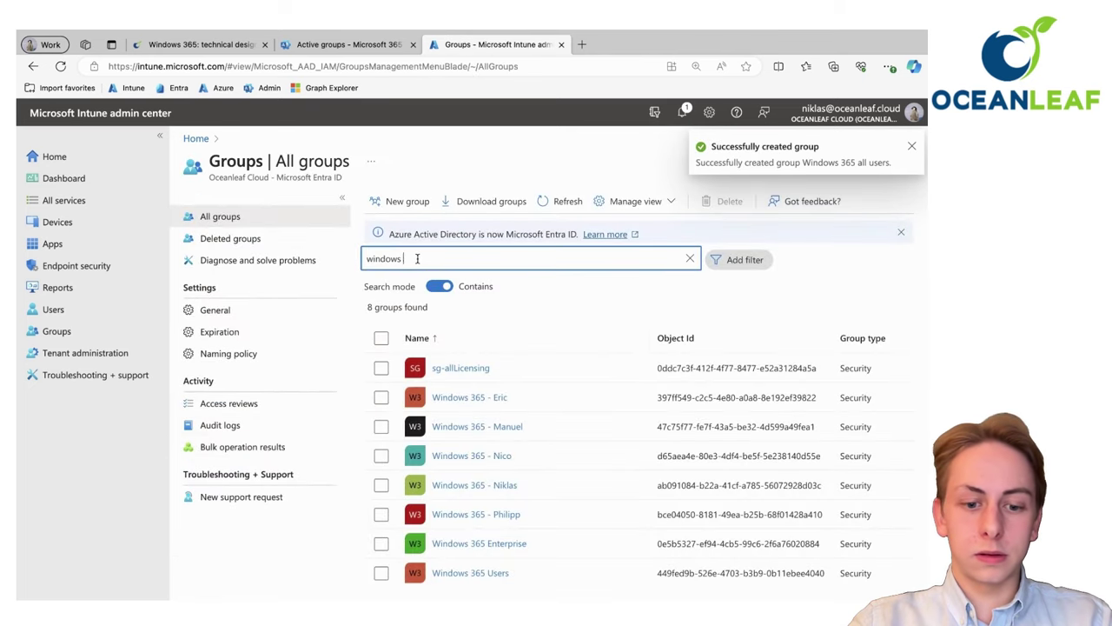
text(365)
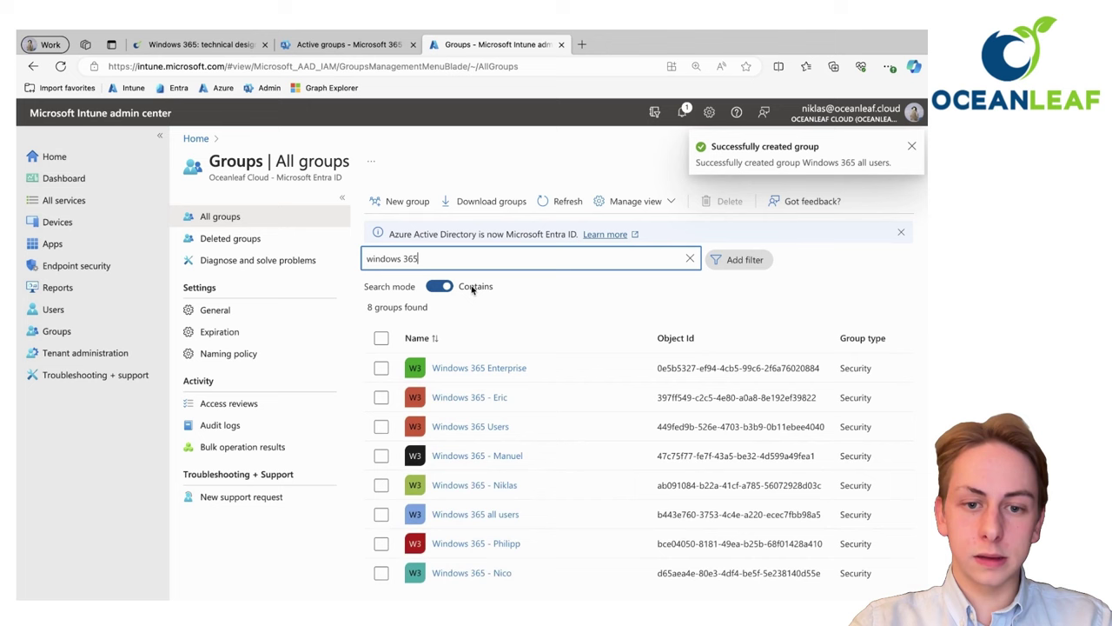
text( all)
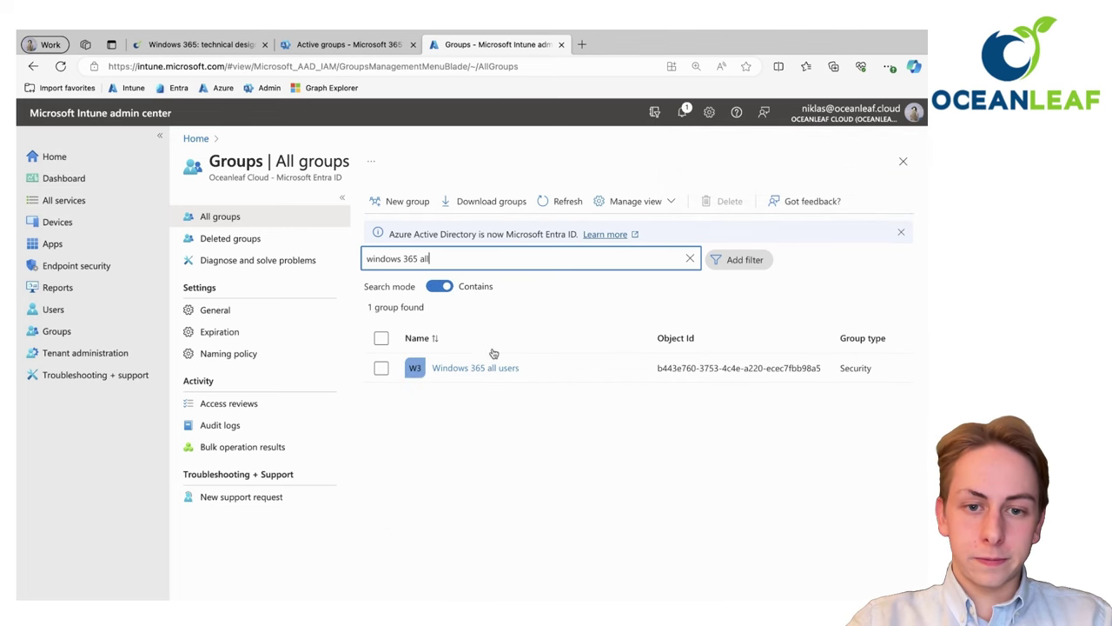
click(487, 371)
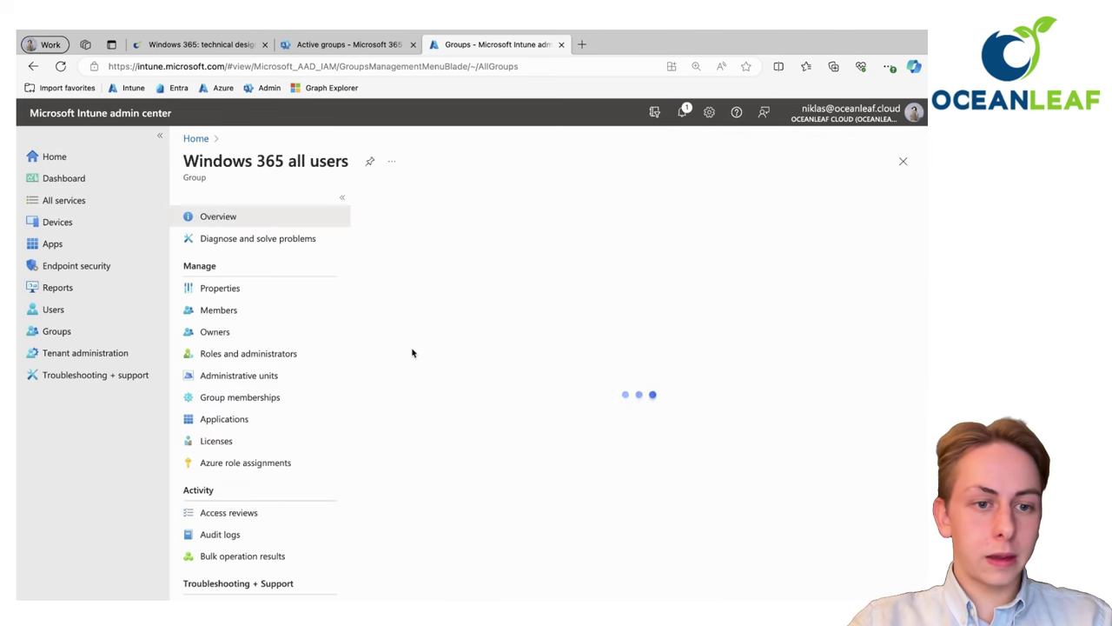
Assign the Windows 365 Enterprise 2 vCPU, 4 GB, 128 GB license to the Windows 365 all users group and save the assignment
click(271, 441)
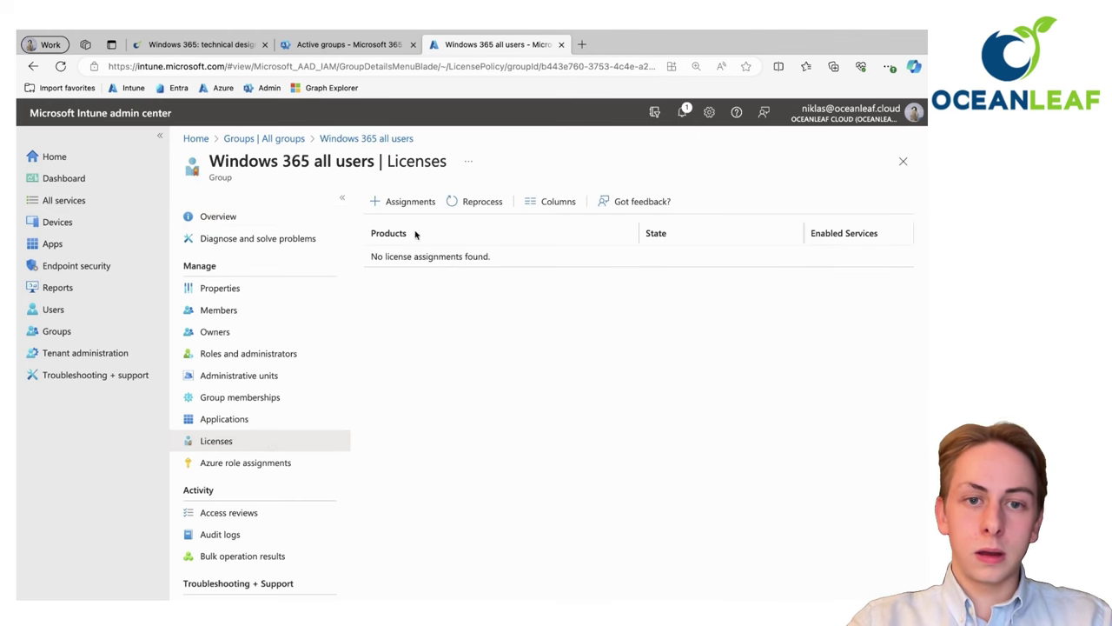
click(412, 203)
click(303, 340)
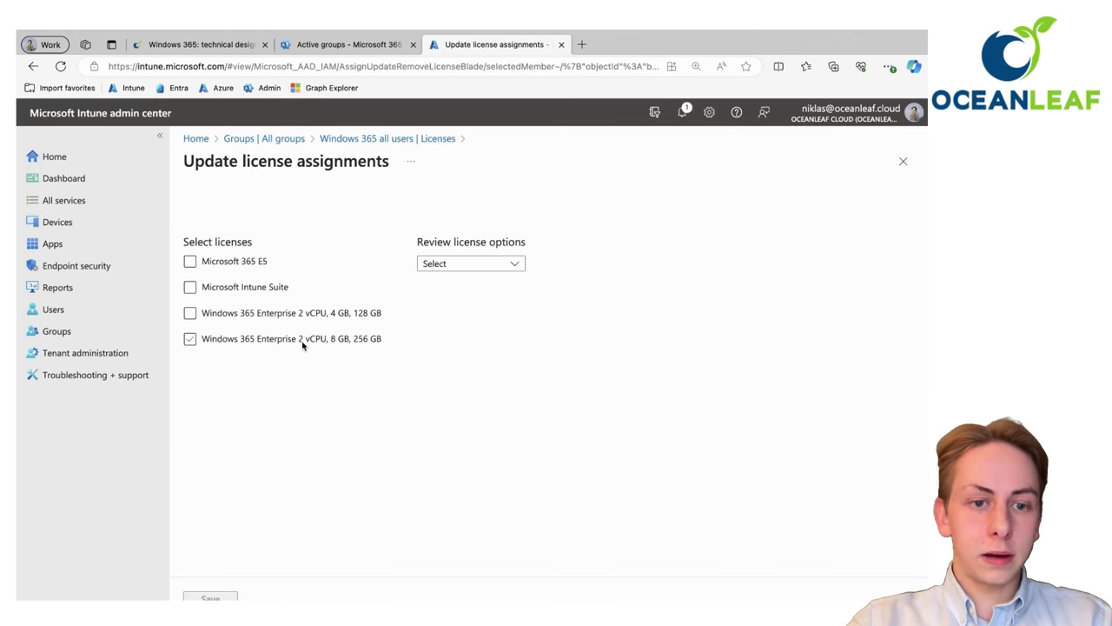
click(313, 313)
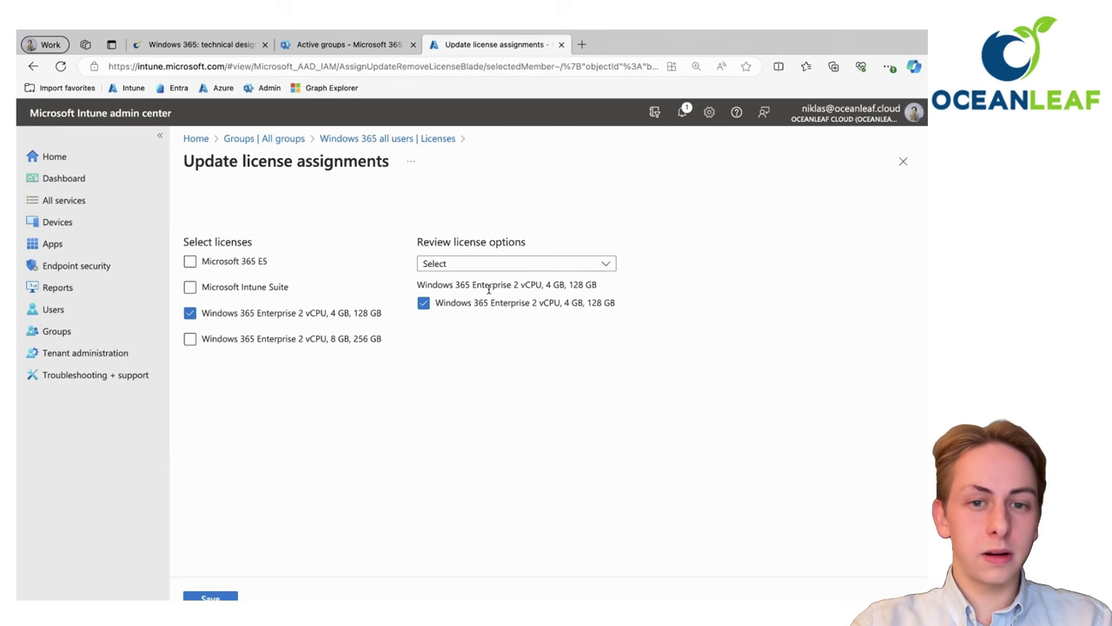
click(492, 270)
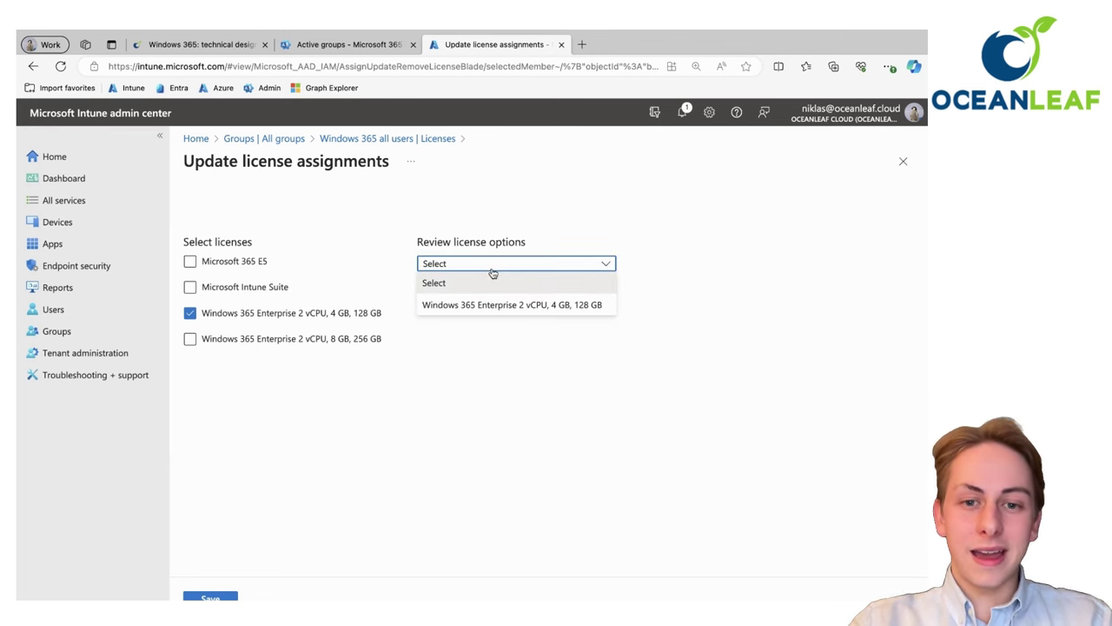
click(499, 304)
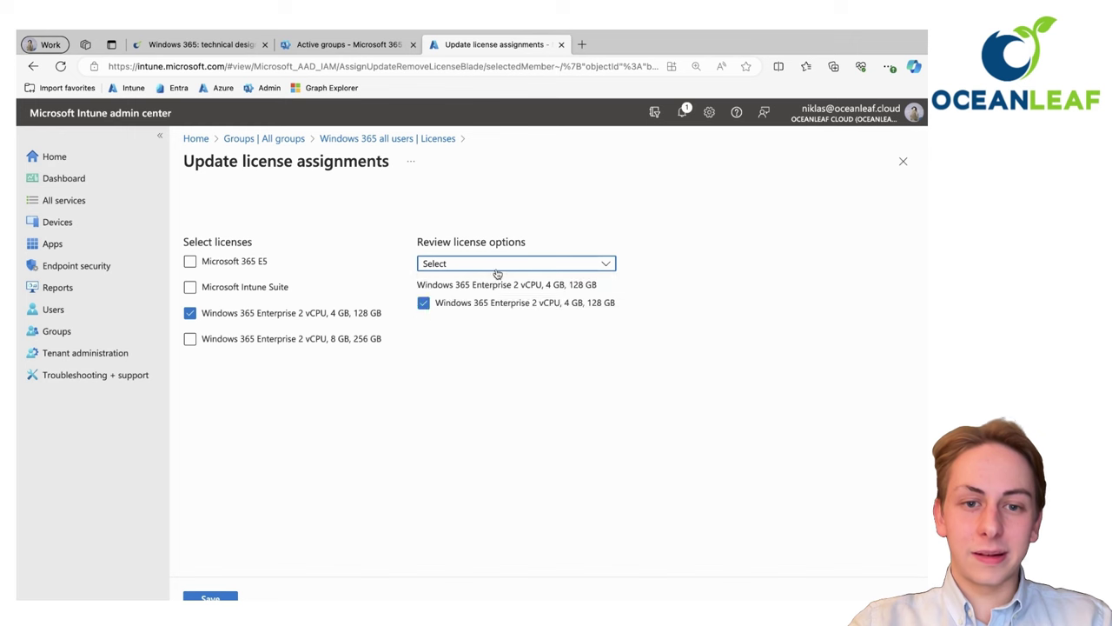
click(210, 598)
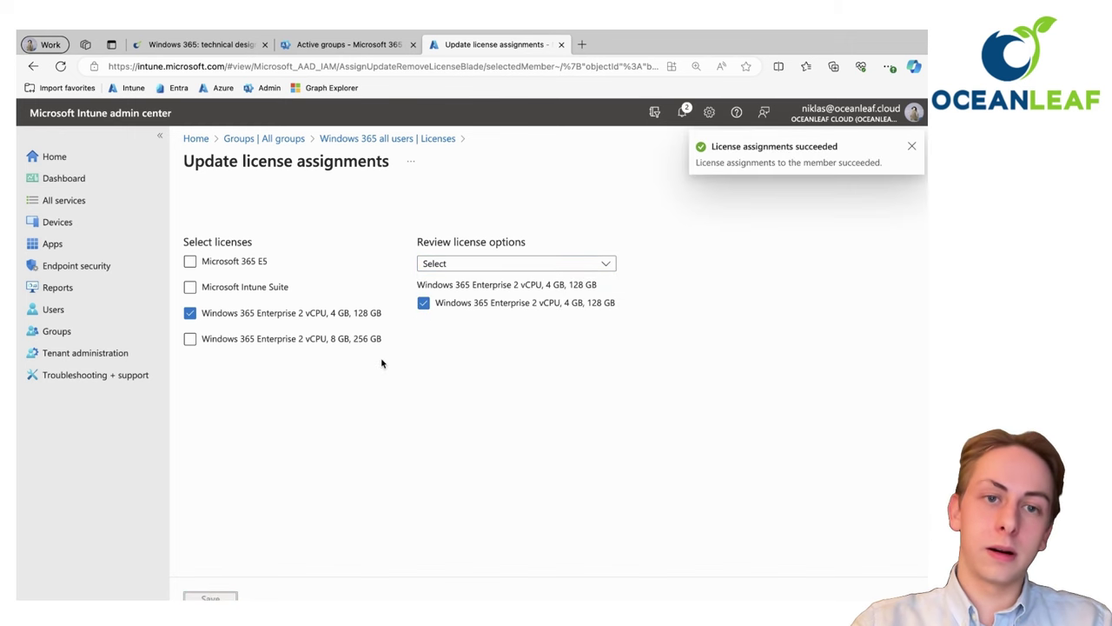
Check the group's license list and direct members, and open the member user's own license assignments
click(402, 140)
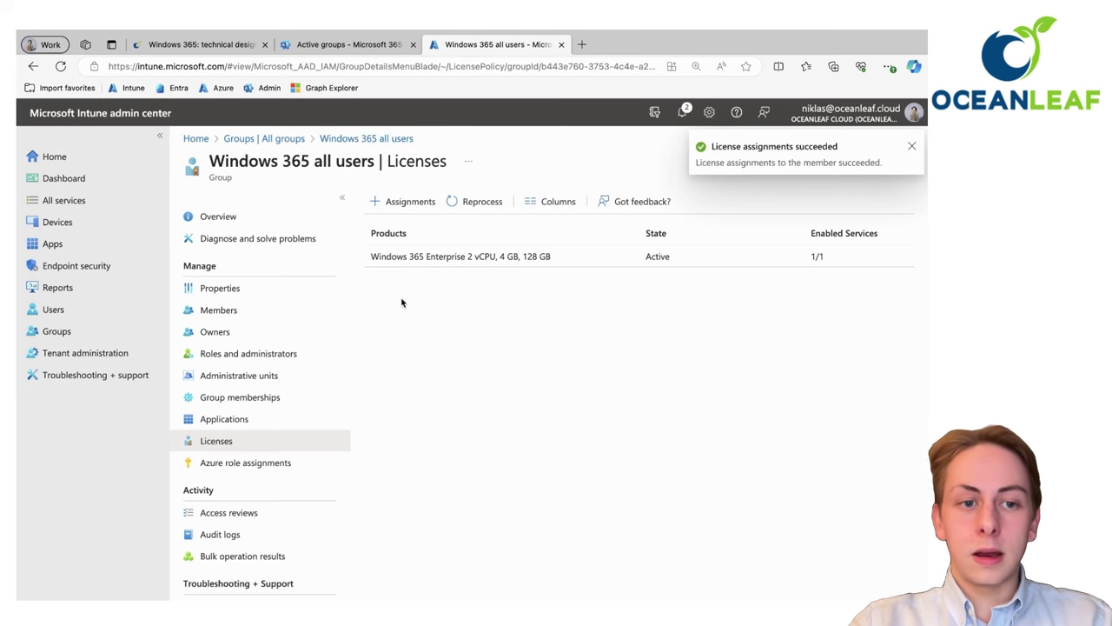
click(274, 310)
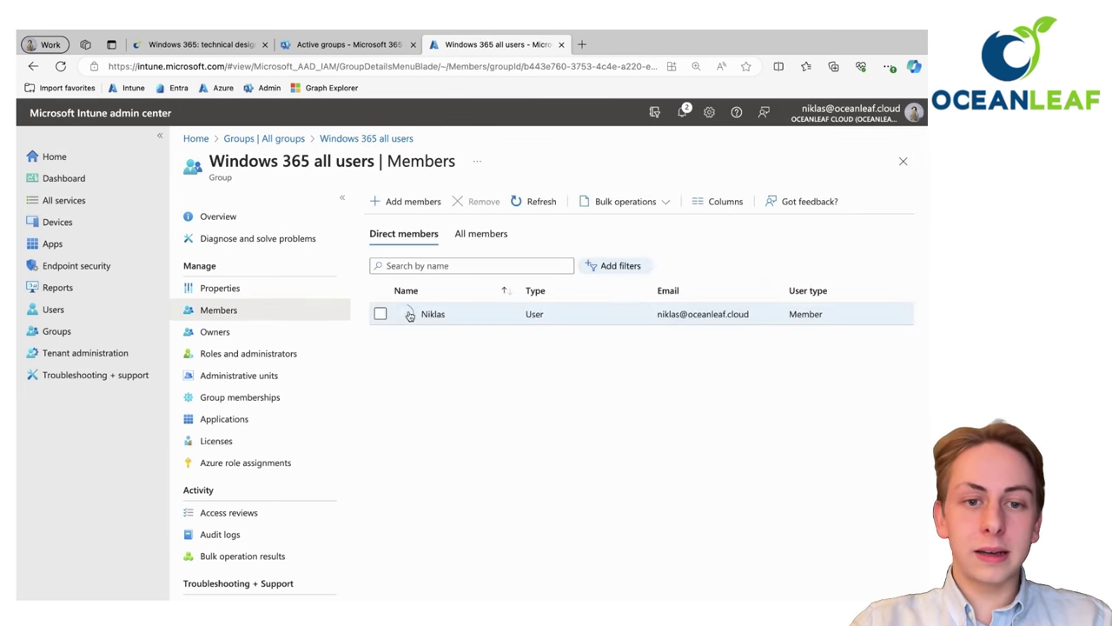
click(444, 315)
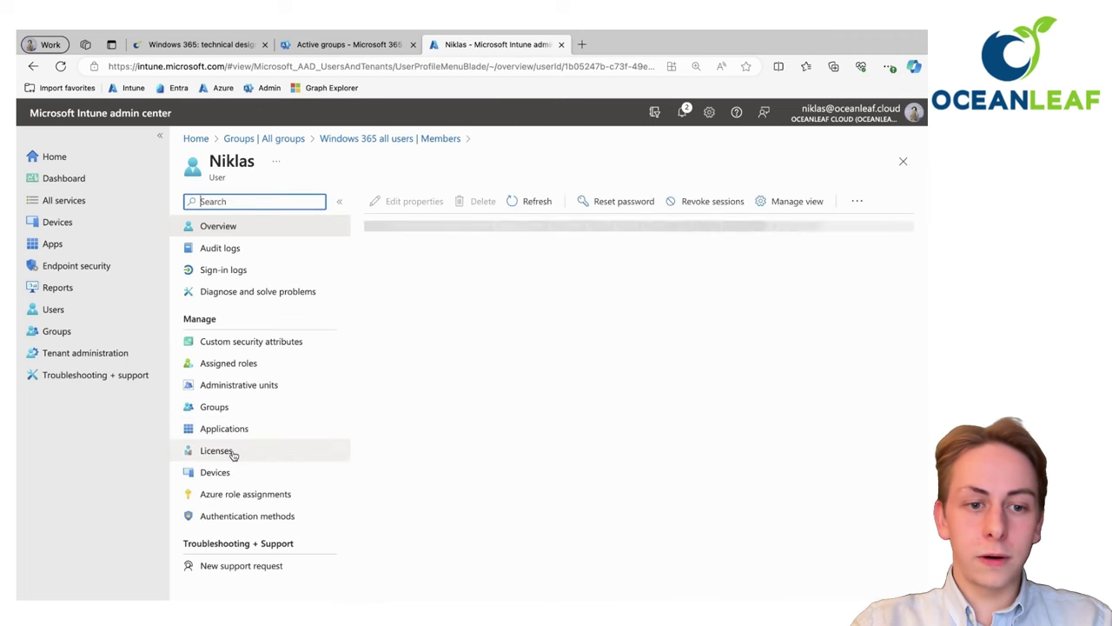
click(231, 452)
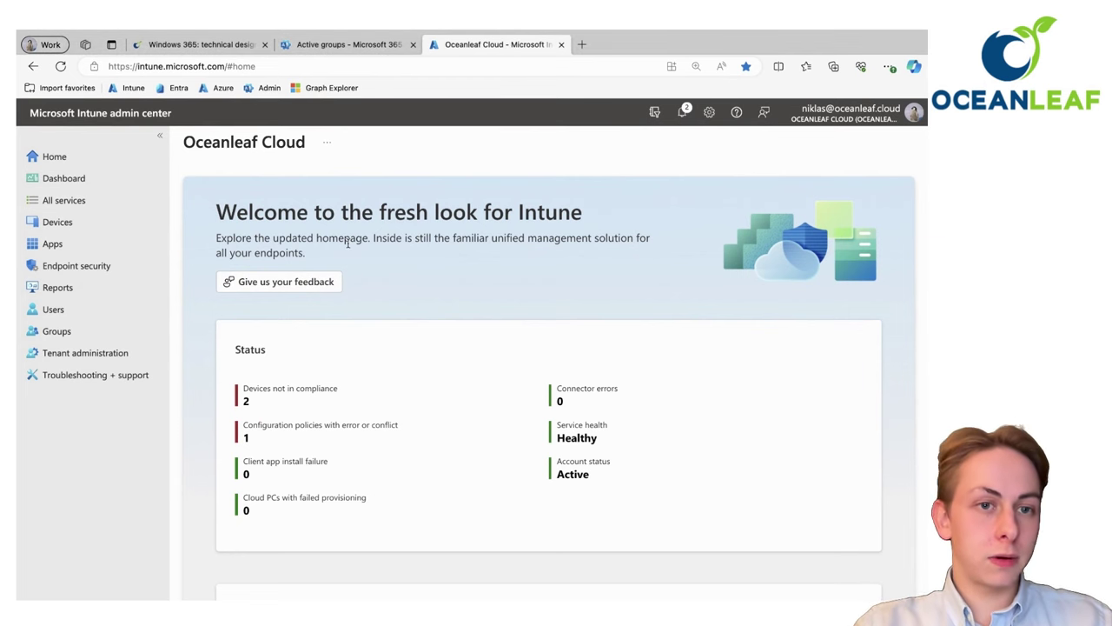
Open the Windows 365 provisioning overview in the device management area
click(117, 226)
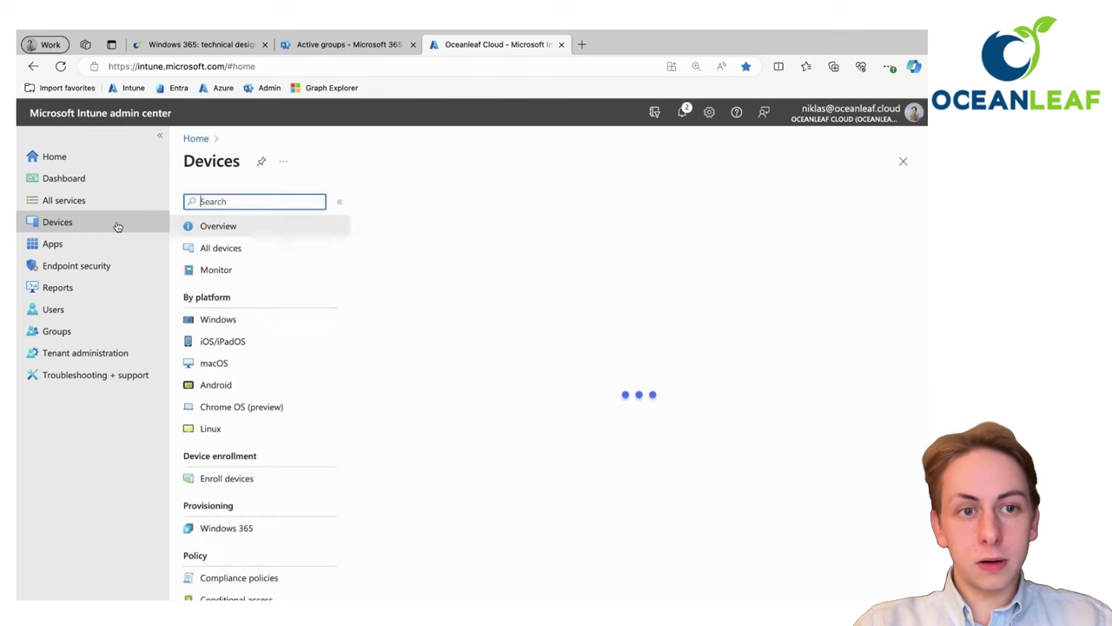
scroll(268, 379, down, 2)
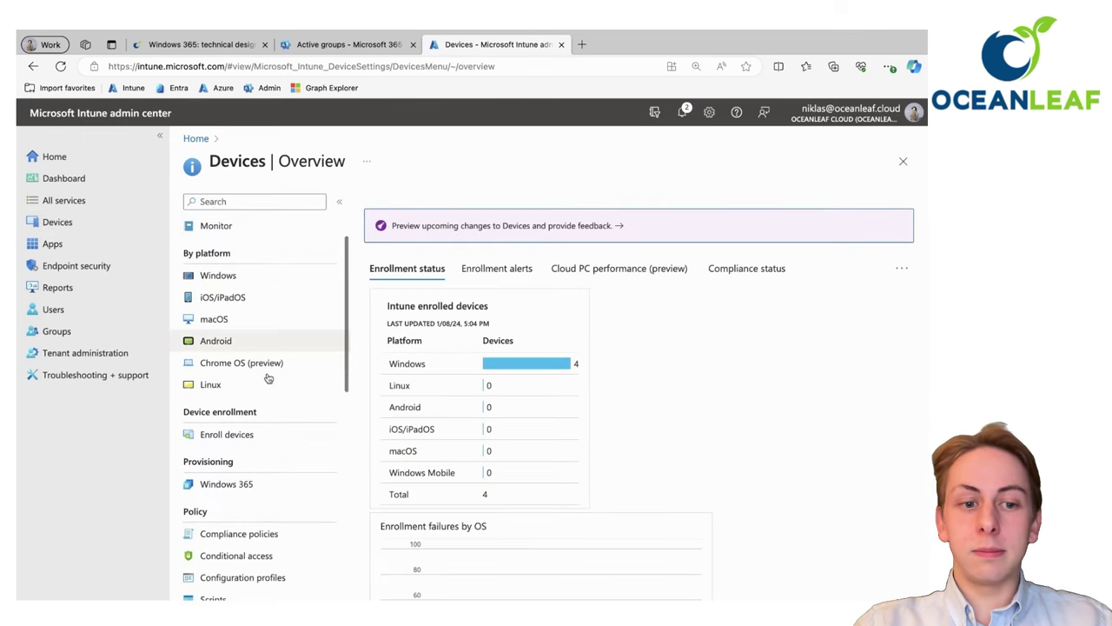
click(271, 475)
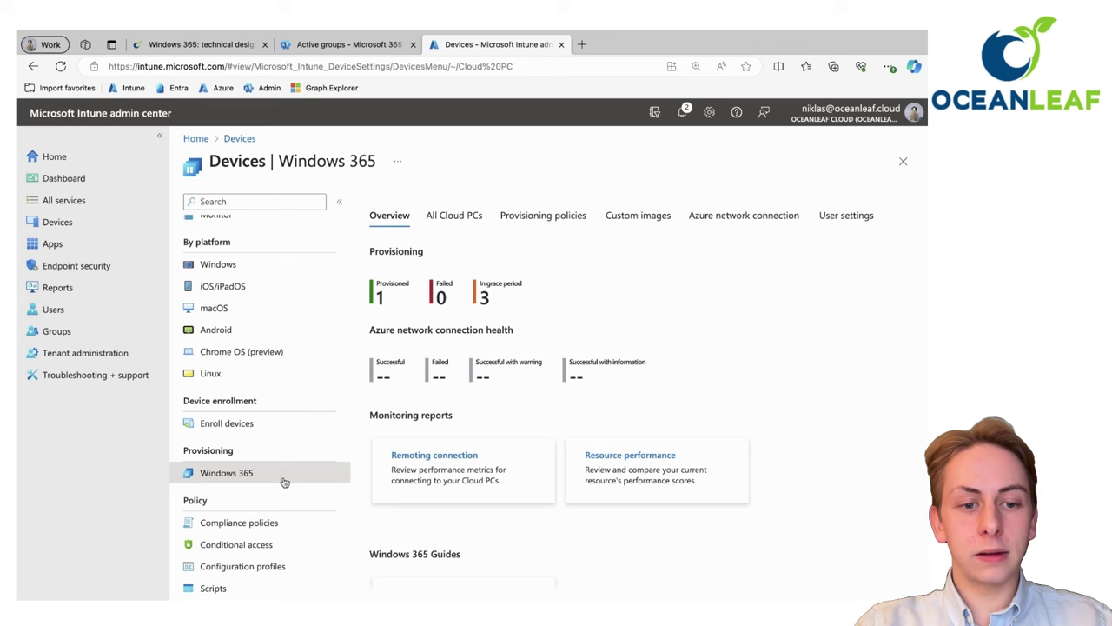
scroll(285, 480, down, 3)
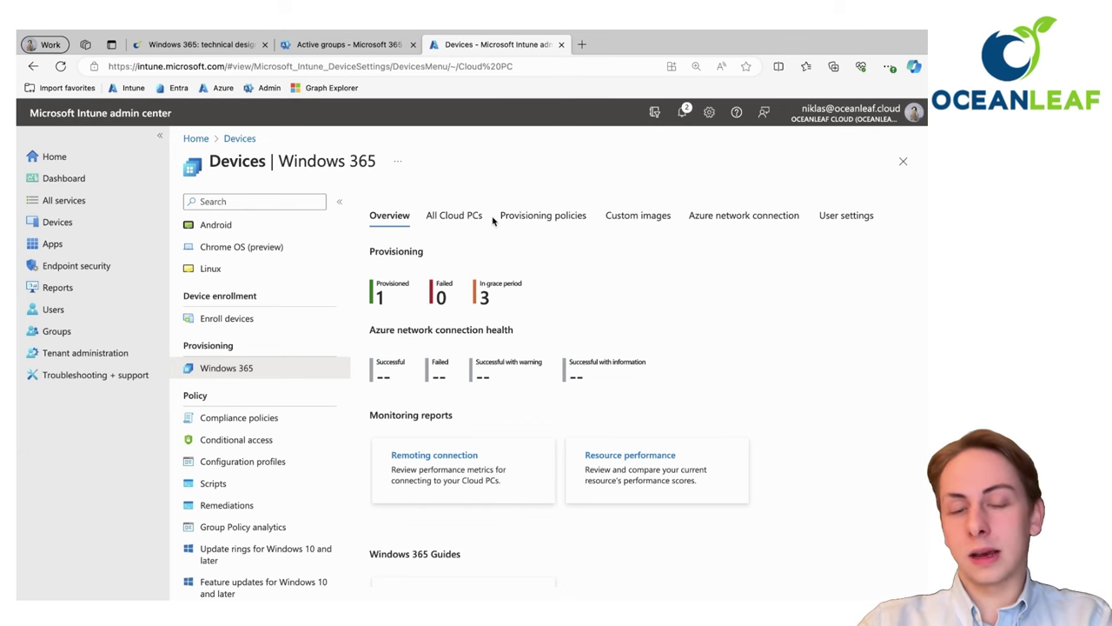
Examine the Windows 365 lists of Cloud PCs, provisioning policies, custom images, Azure network connections and user settings
click(467, 218)
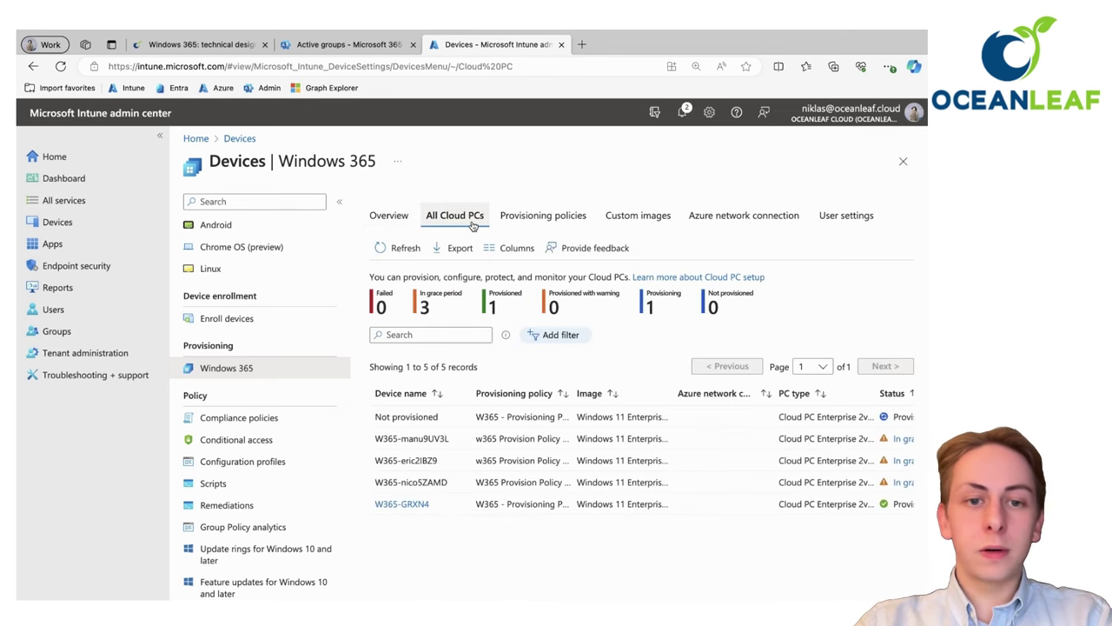
scroll(589, 415, right, 3)
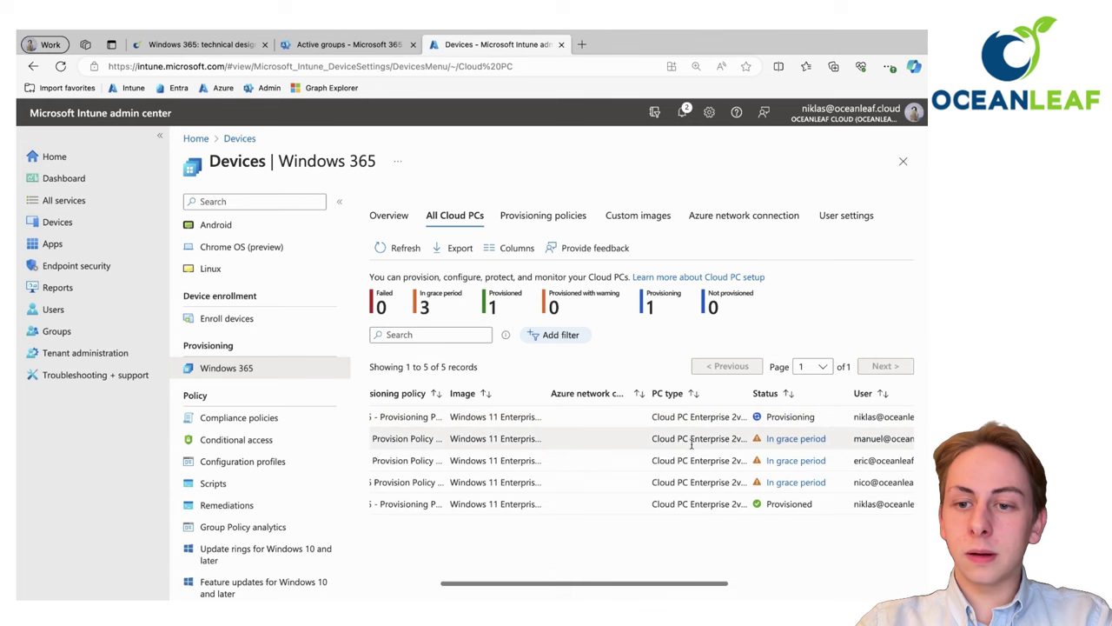
click(569, 217)
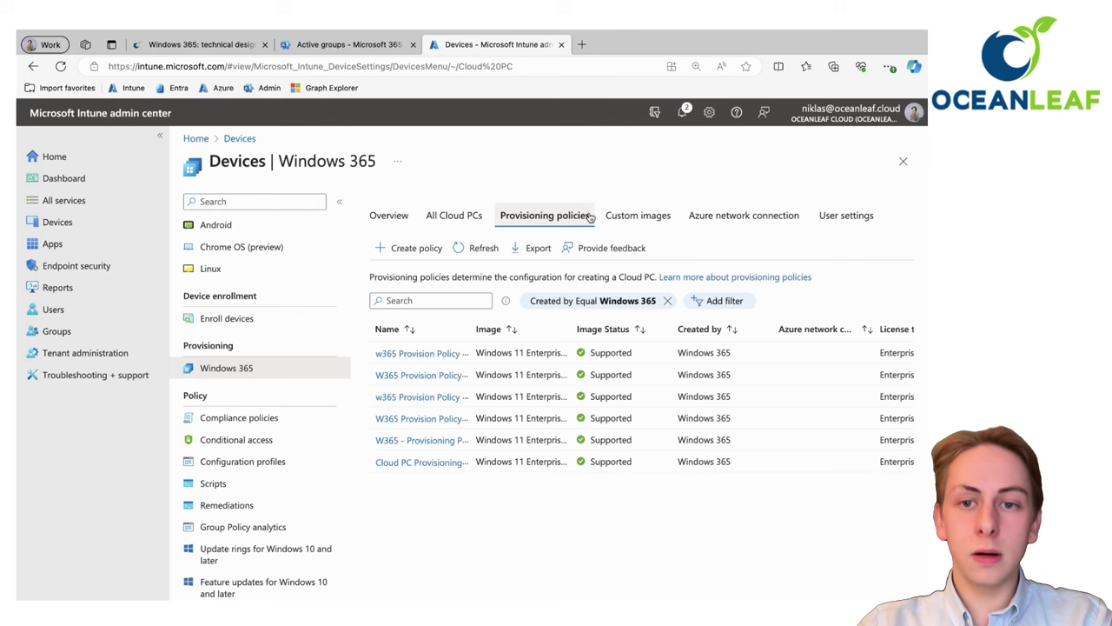
click(623, 220)
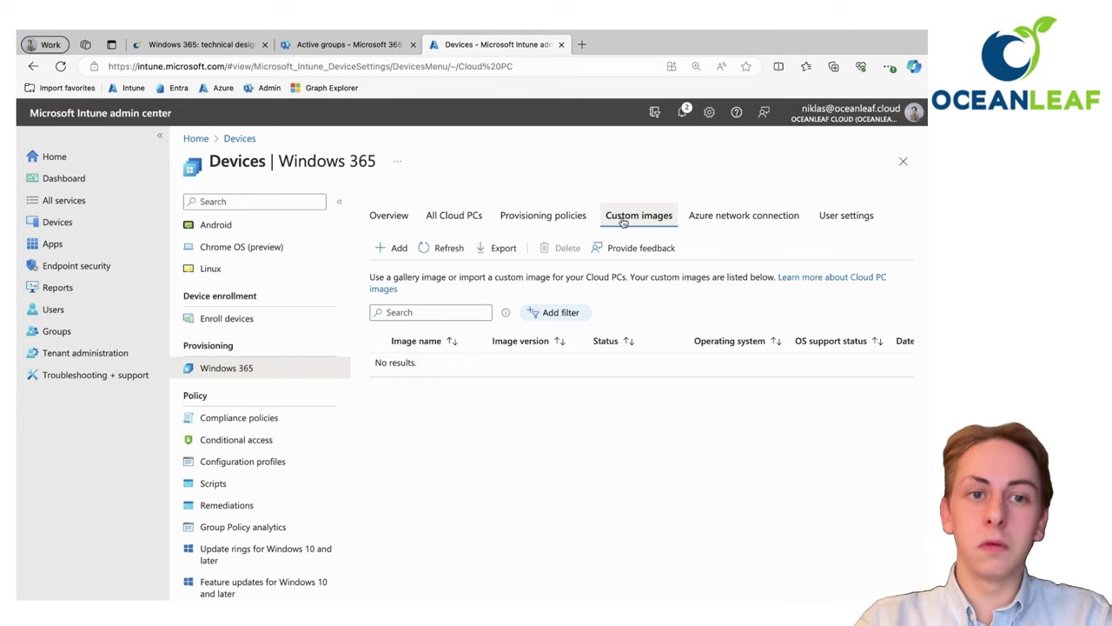
click(705, 219)
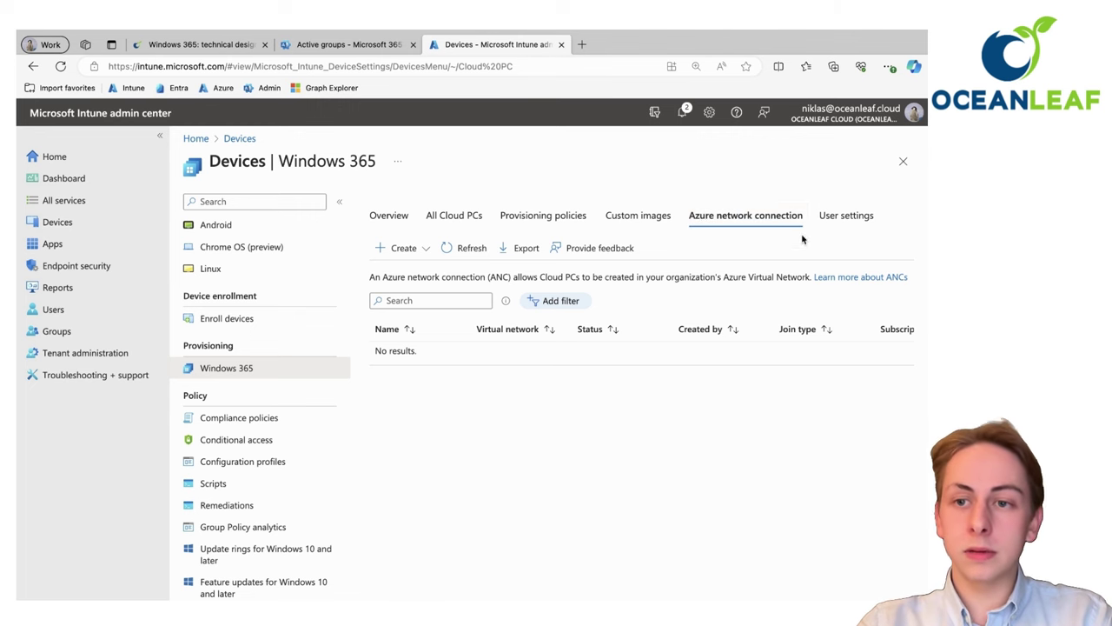
click(844, 219)
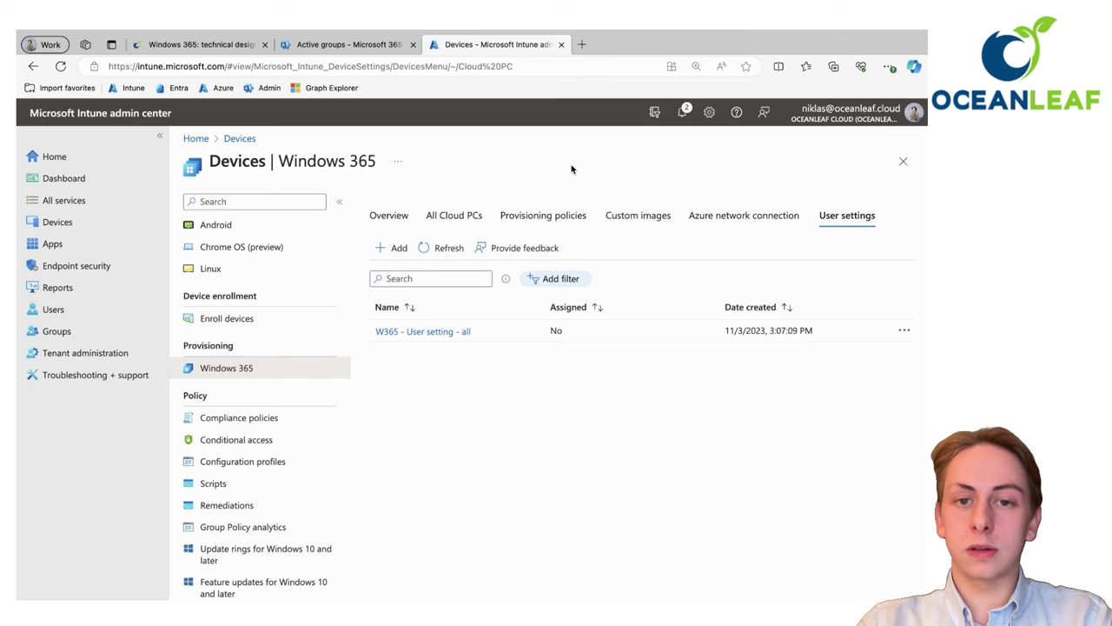
Start a new Windows 365 provisioning policy and name it "W365-ProvisioningPolicy"
click(523, 217)
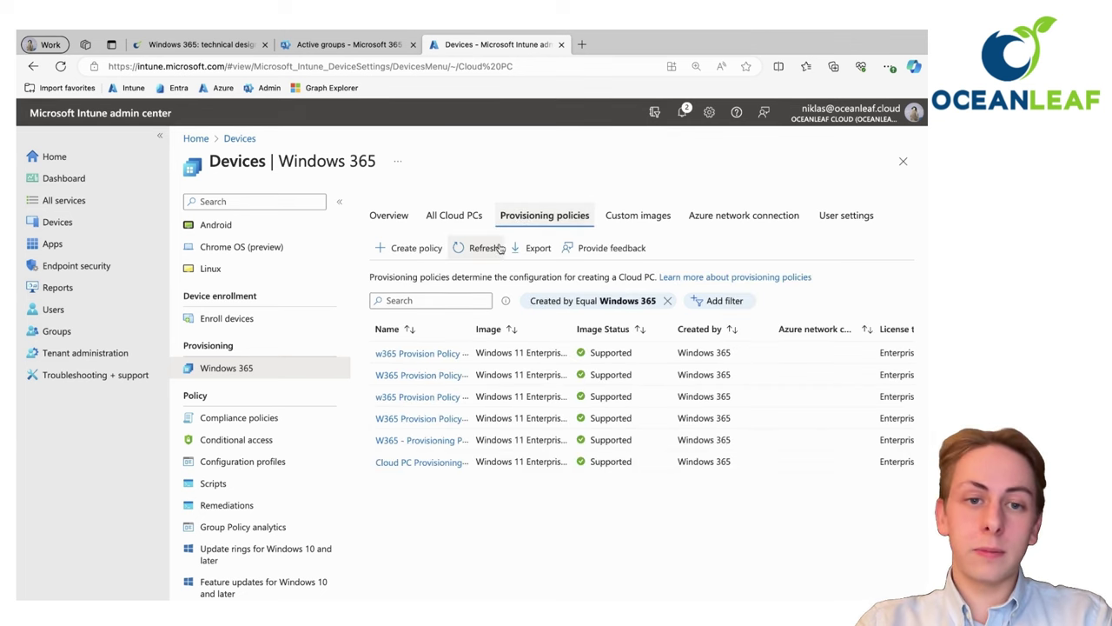
click(428, 249)
click(392, 274)
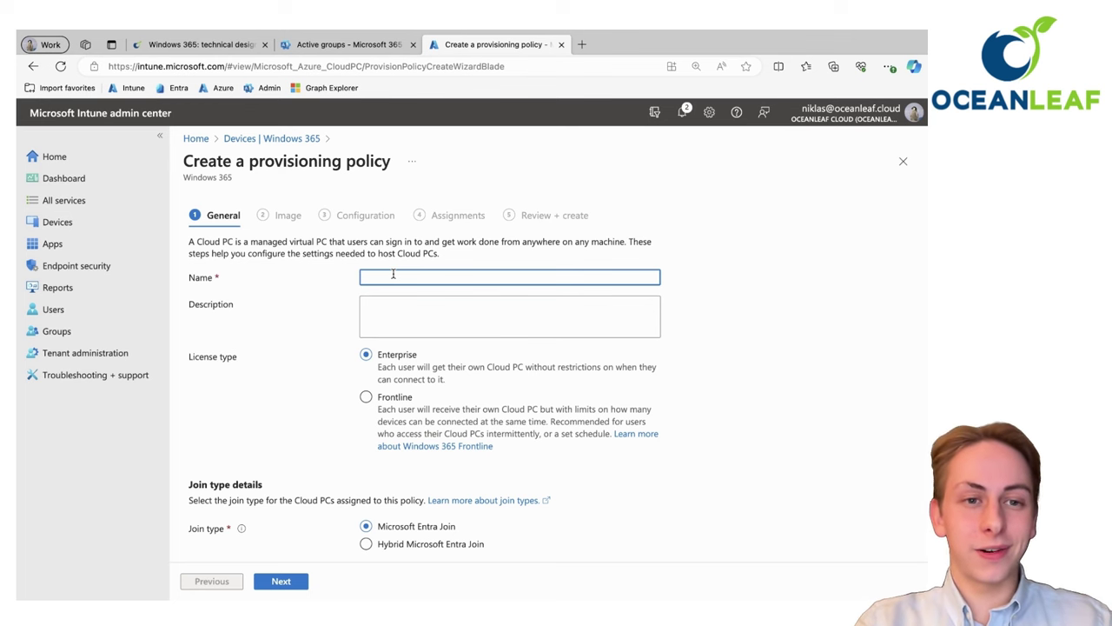
text(W365)
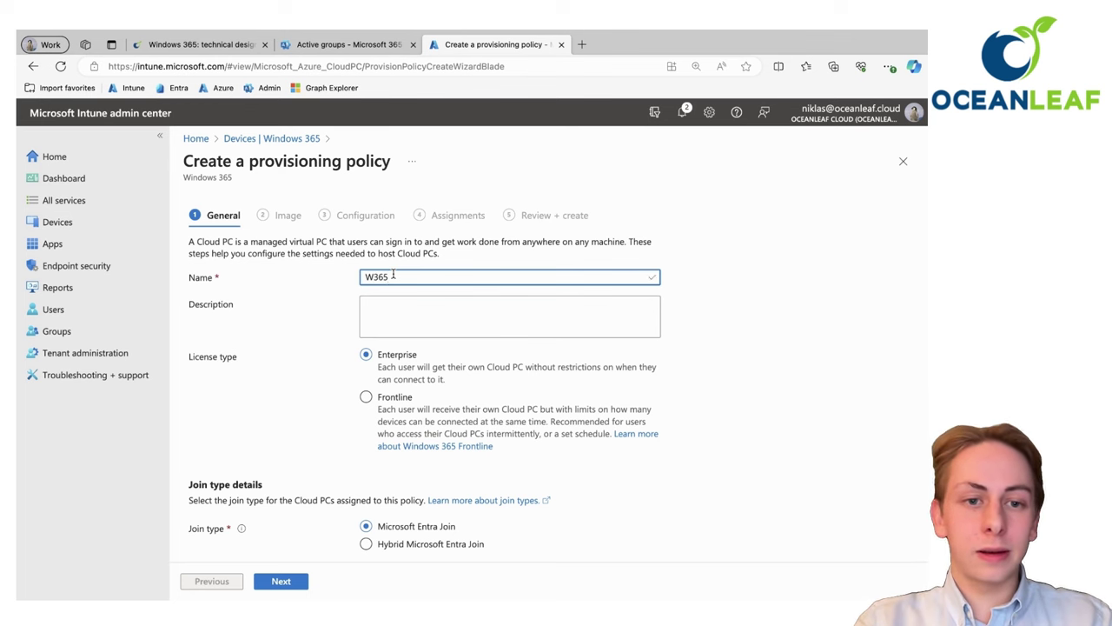
text(-)
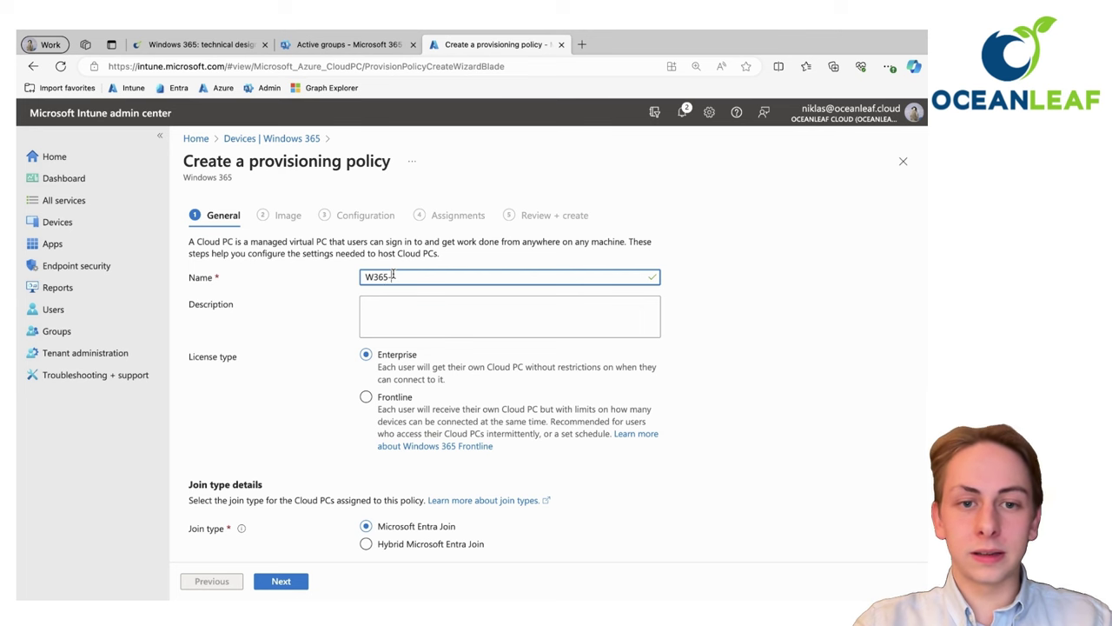
text(Provisi)
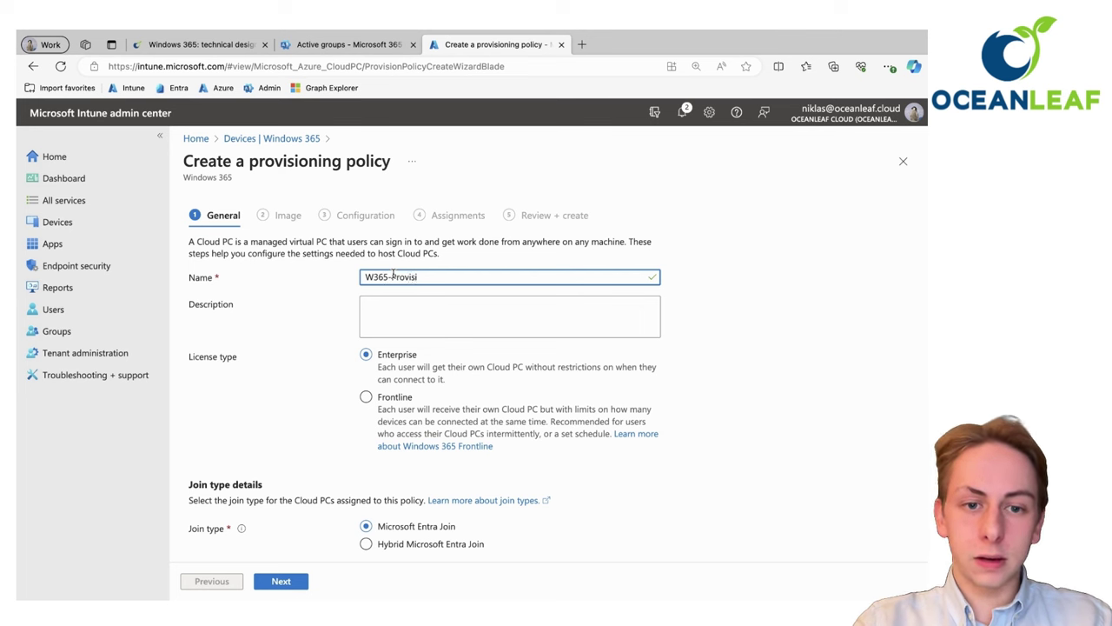
text(oningP)
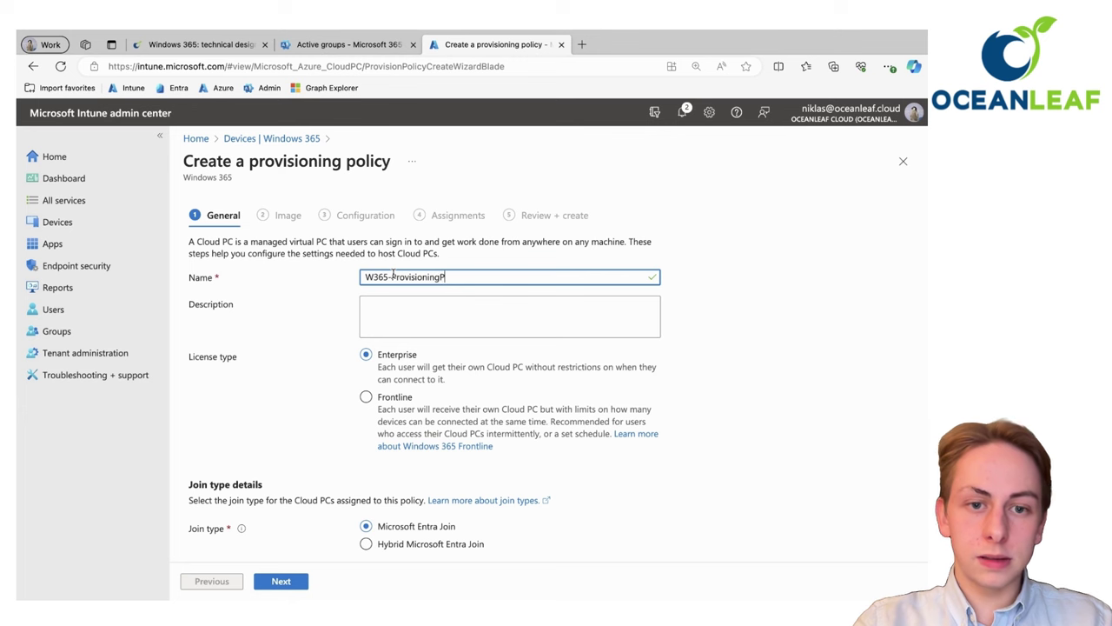
text(olicy)
Review the new policy's description, license type, join type, network and single sign-on options
scroll(478, 318, down, 1)
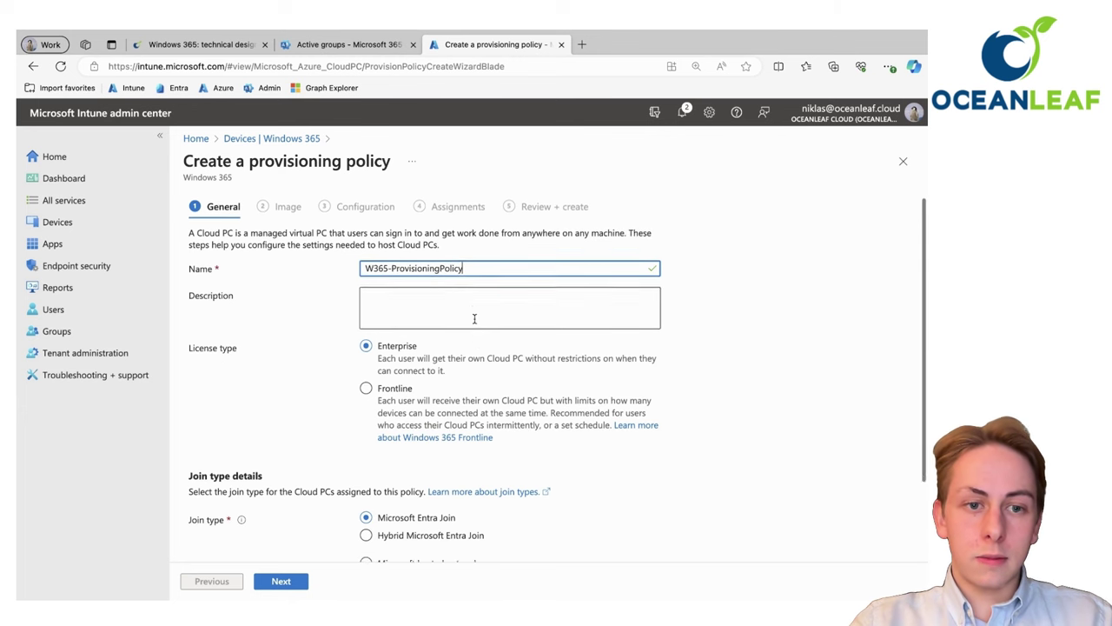
click(479, 290)
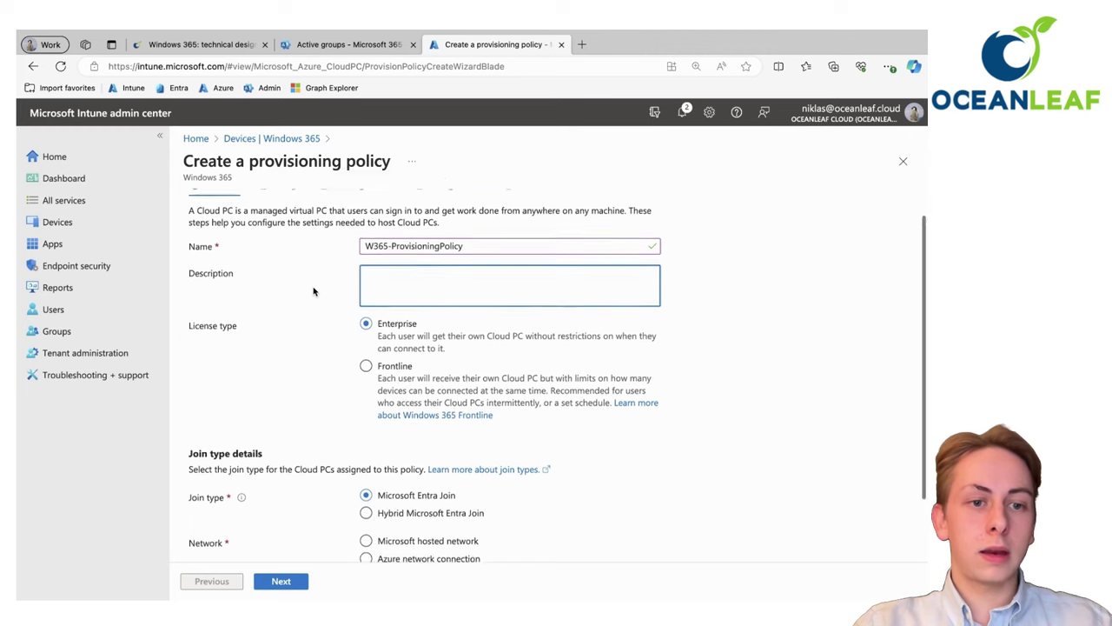
scroll(313, 292, down, 1)
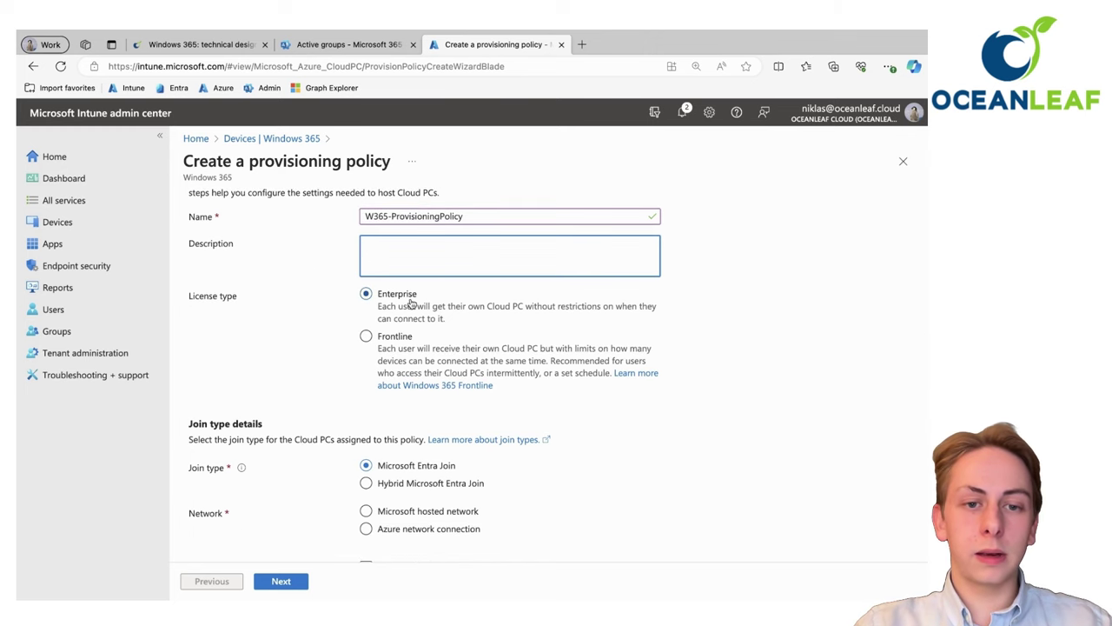
scroll(318, 313, down, 1)
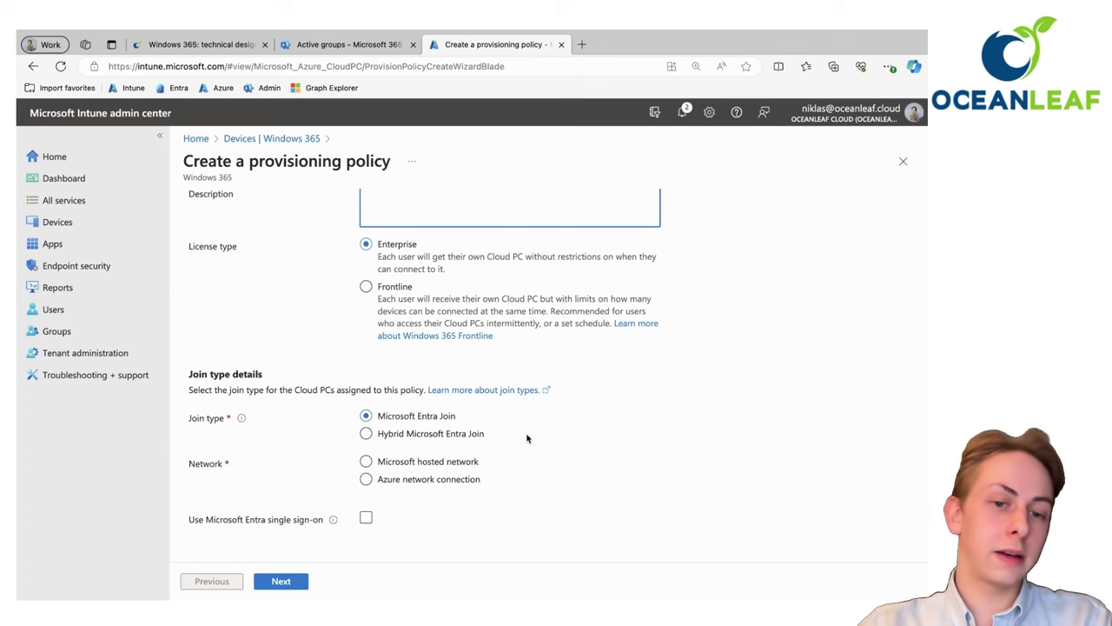
Choose the Microsoft hosted network for the provisioning policy and set its geography to Switzerland
click(447, 467)
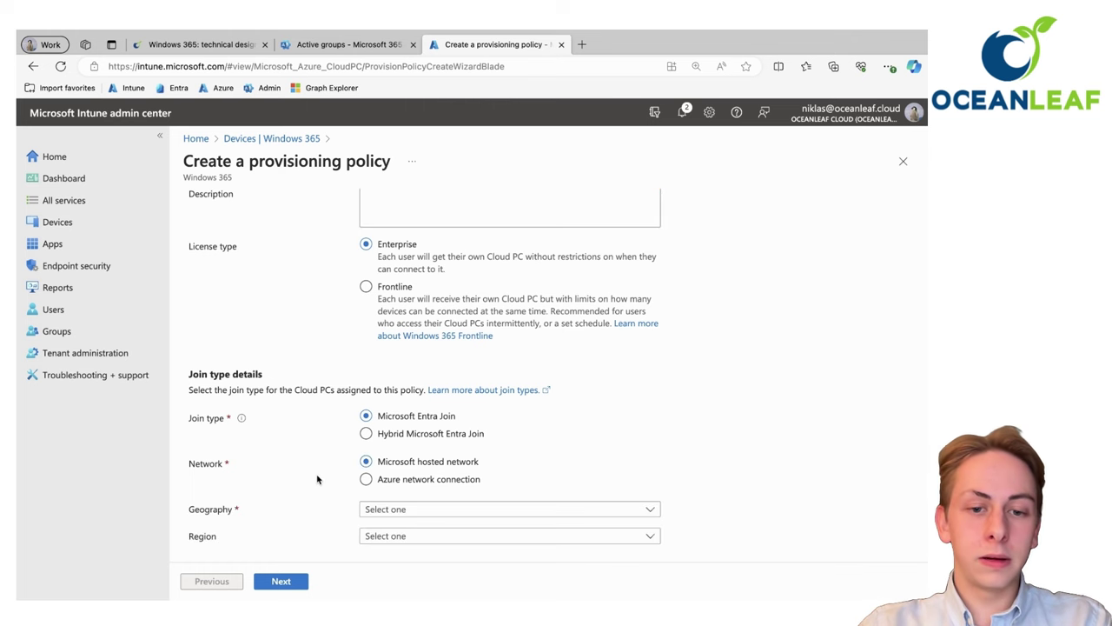
scroll(317, 479, down, 2)
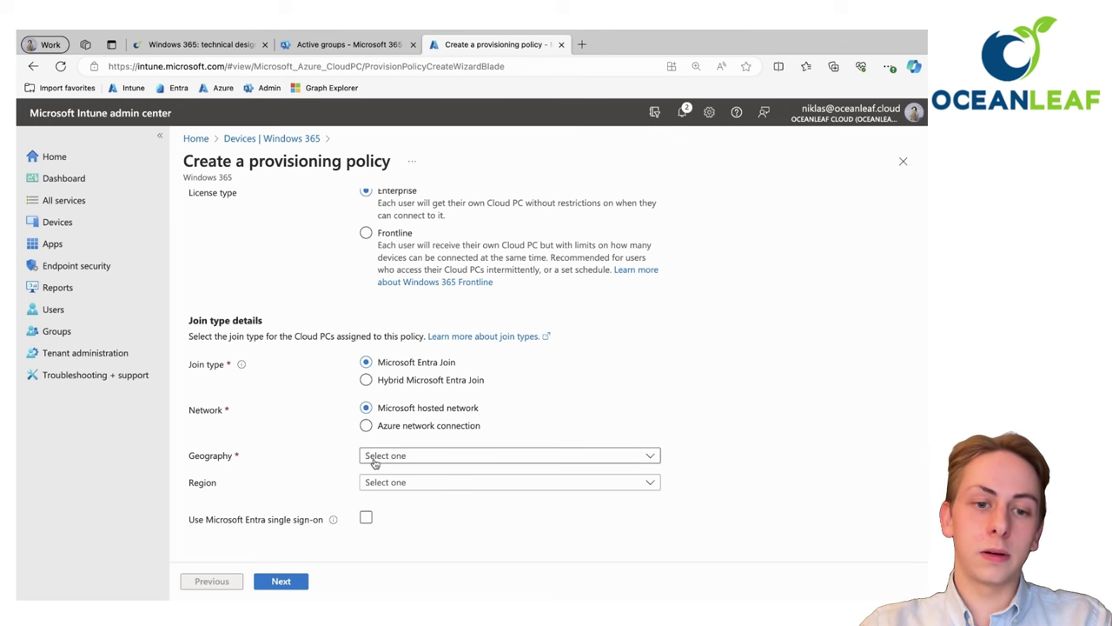
click(375, 461)
scroll(430, 331, down, 1)
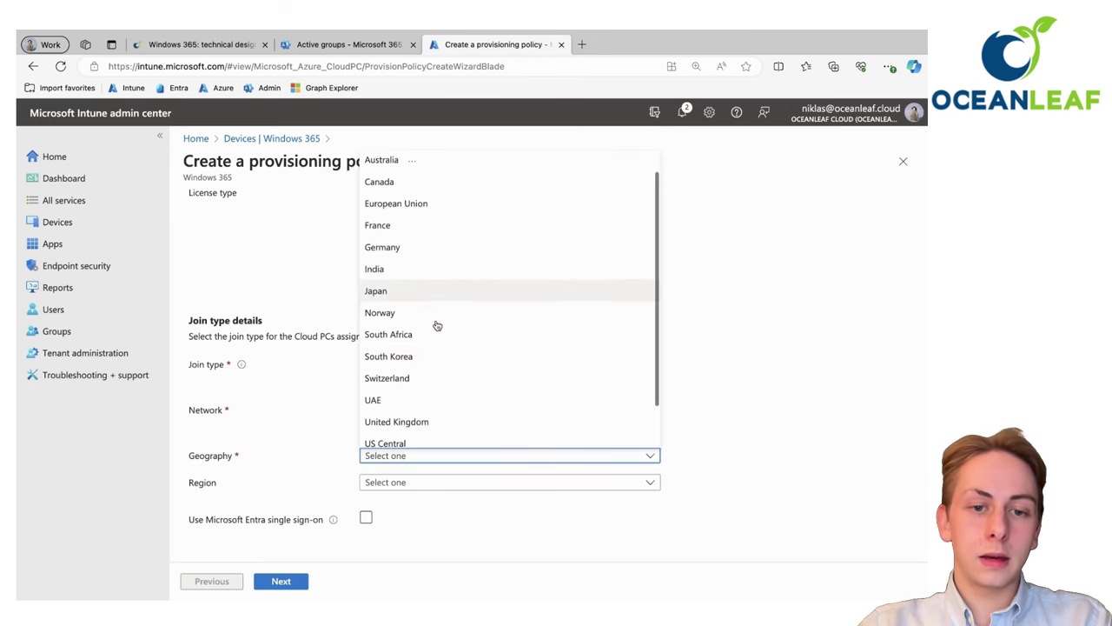
click(414, 378)
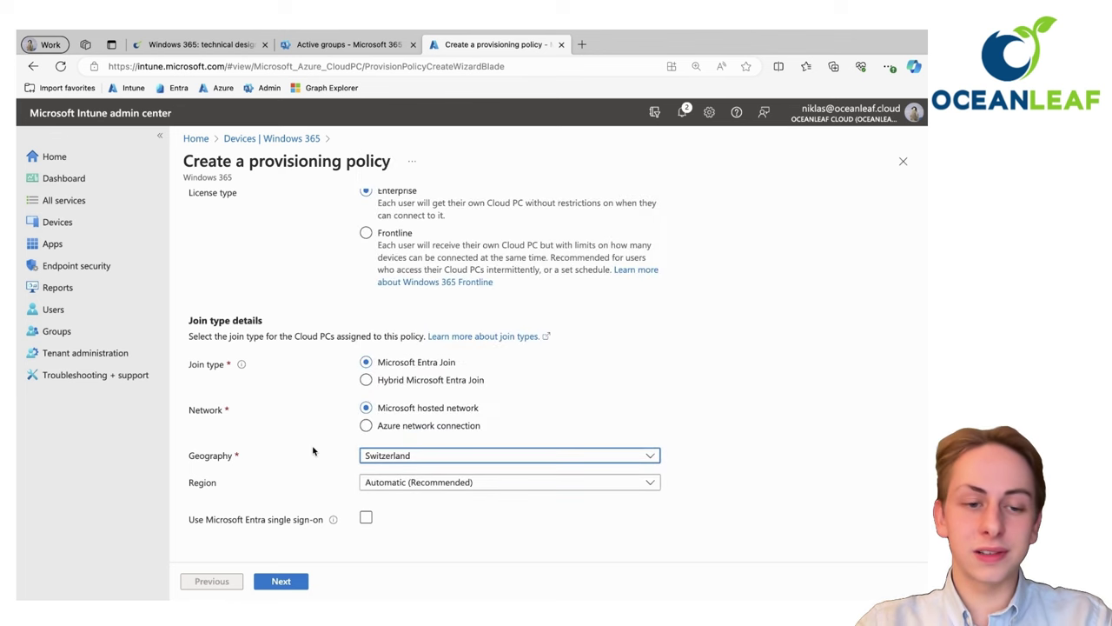
Keep the region on Automatic (Recommended), enable Microsoft Entra single sign-on and continue to the image settings
click(387, 480)
click(388, 480)
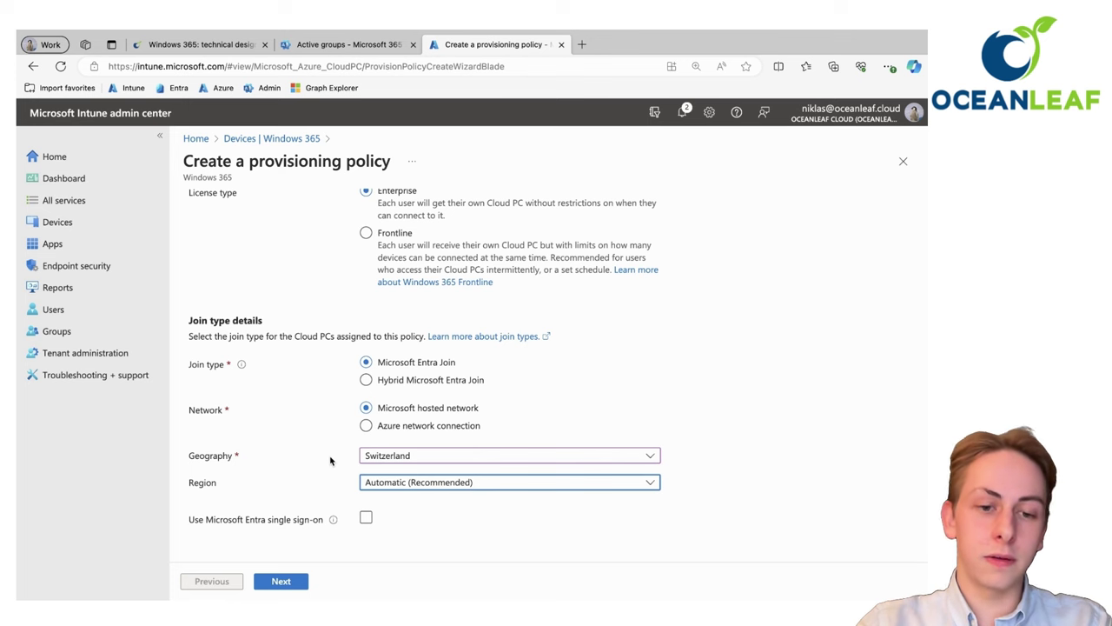
click(366, 517)
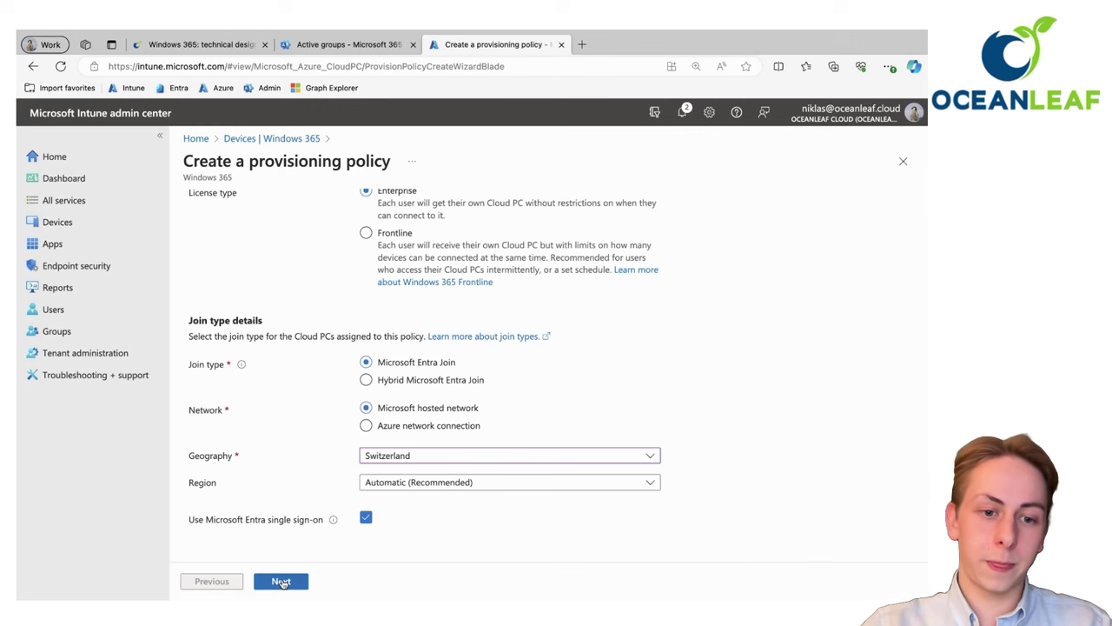
click(281, 582)
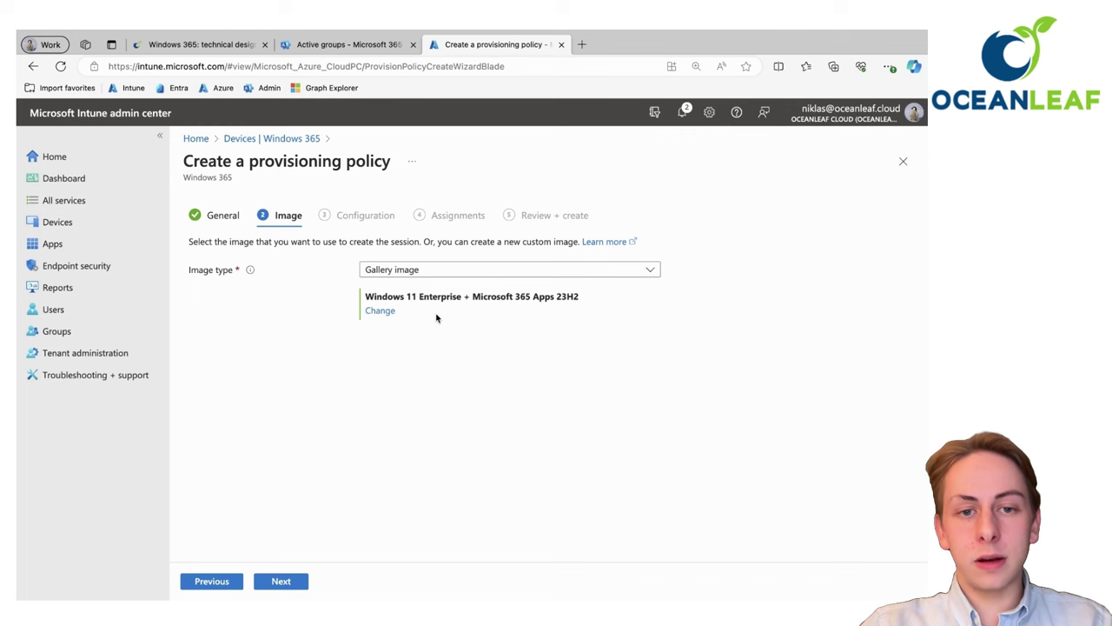
Review the available gallery images, keep Windows 11 Enterprise + Microsoft 365 Apps 23H2 and continue to the configuration settings
click(477, 270)
click(477, 270)
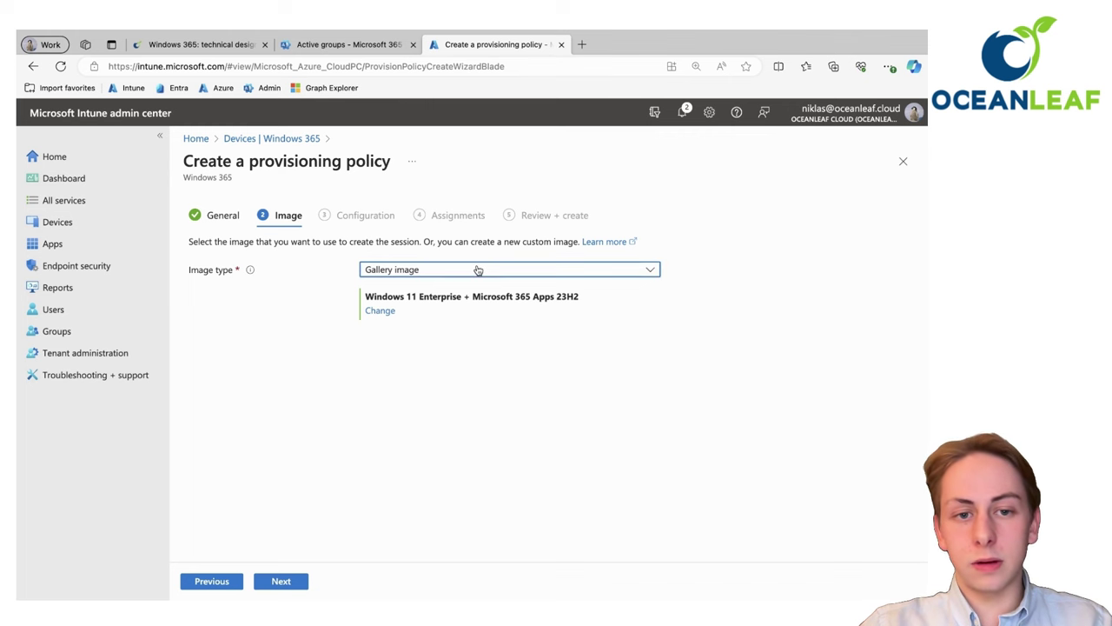
click(383, 312)
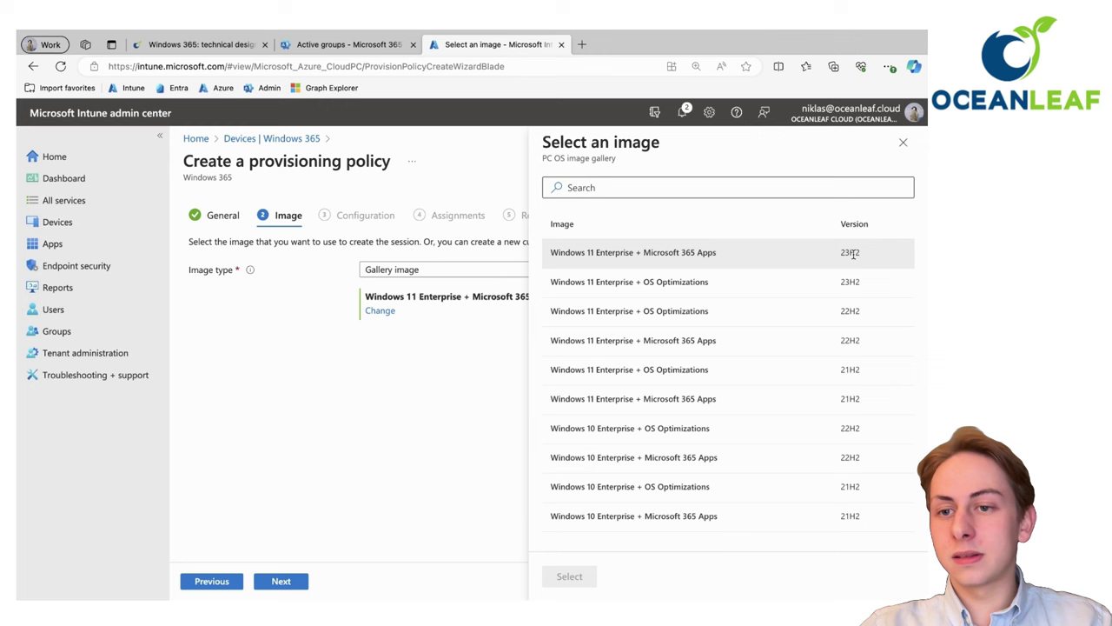
click(903, 142)
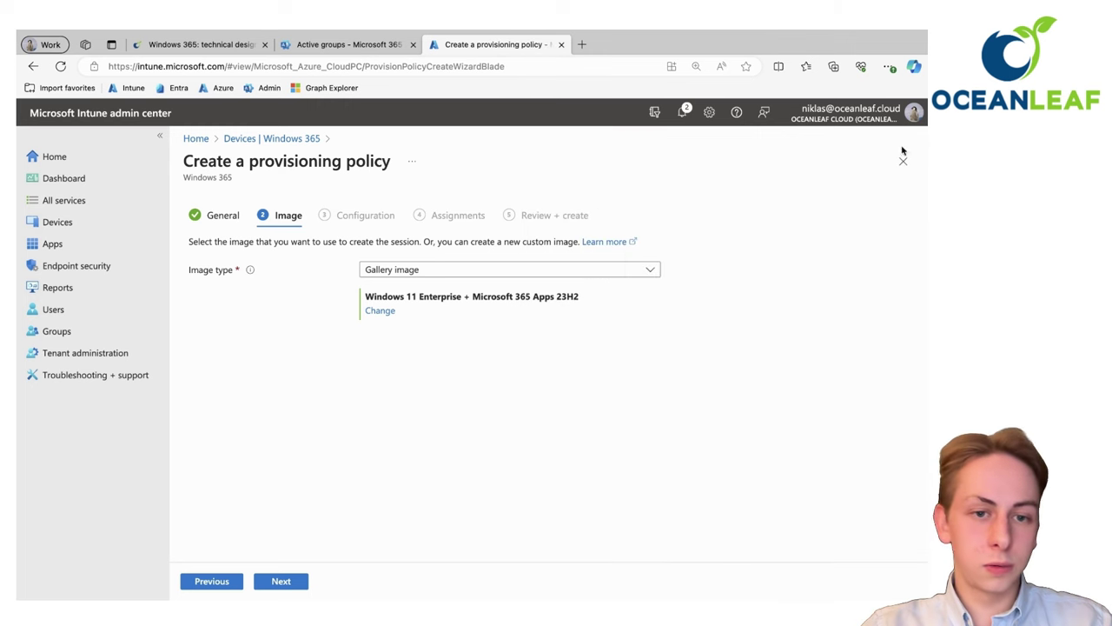
click(287, 581)
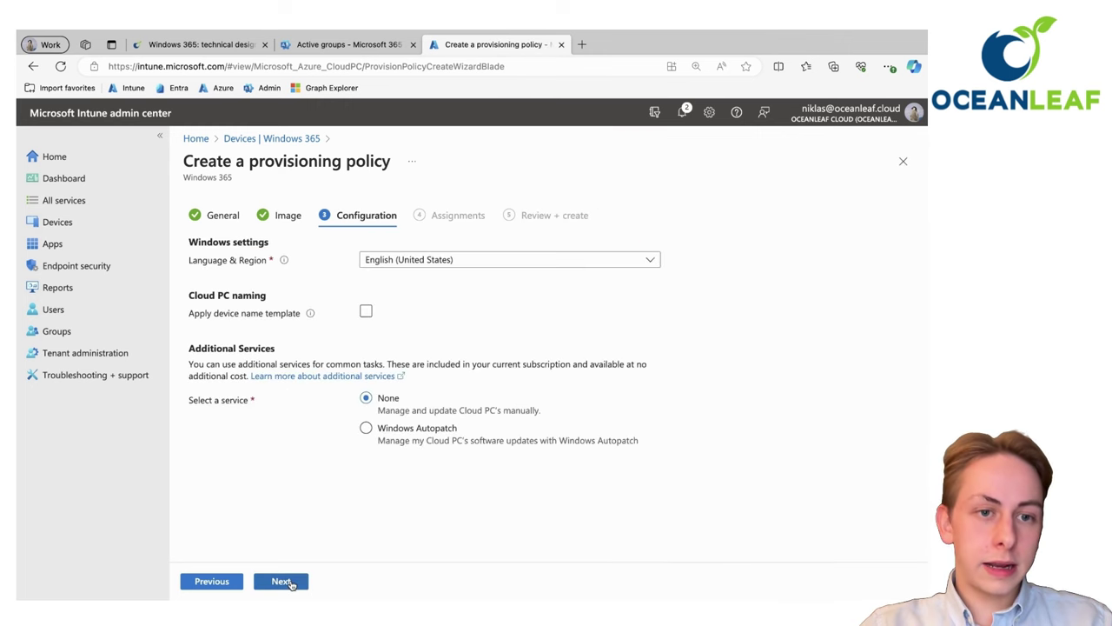
Keep English (United States) as language and region, and enable the device name template for Cloud PCs
click(414, 260)
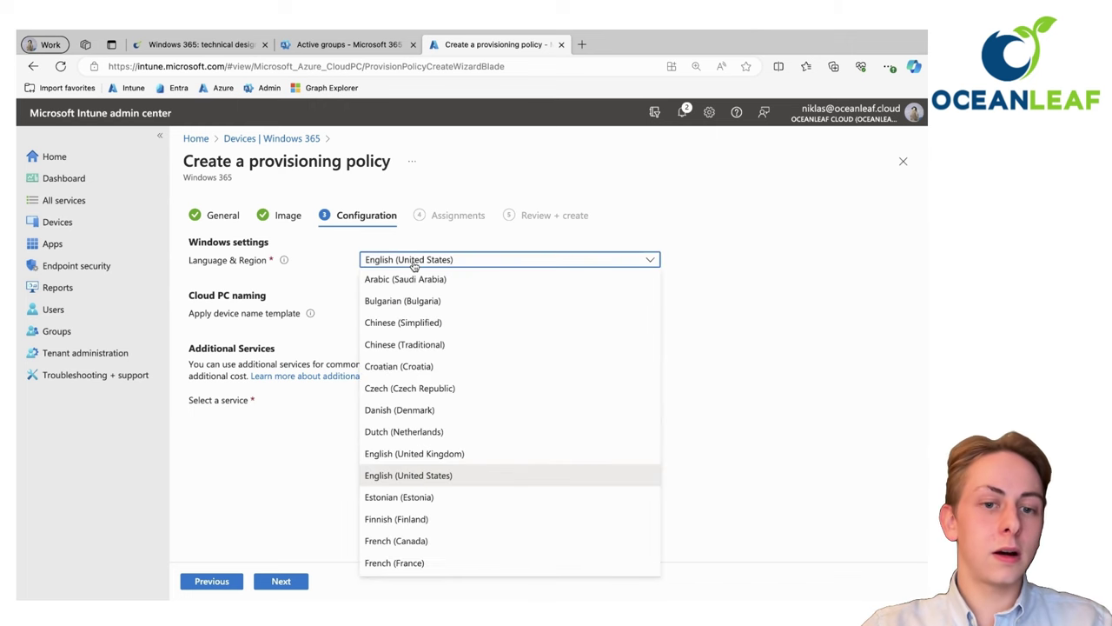
click(347, 283)
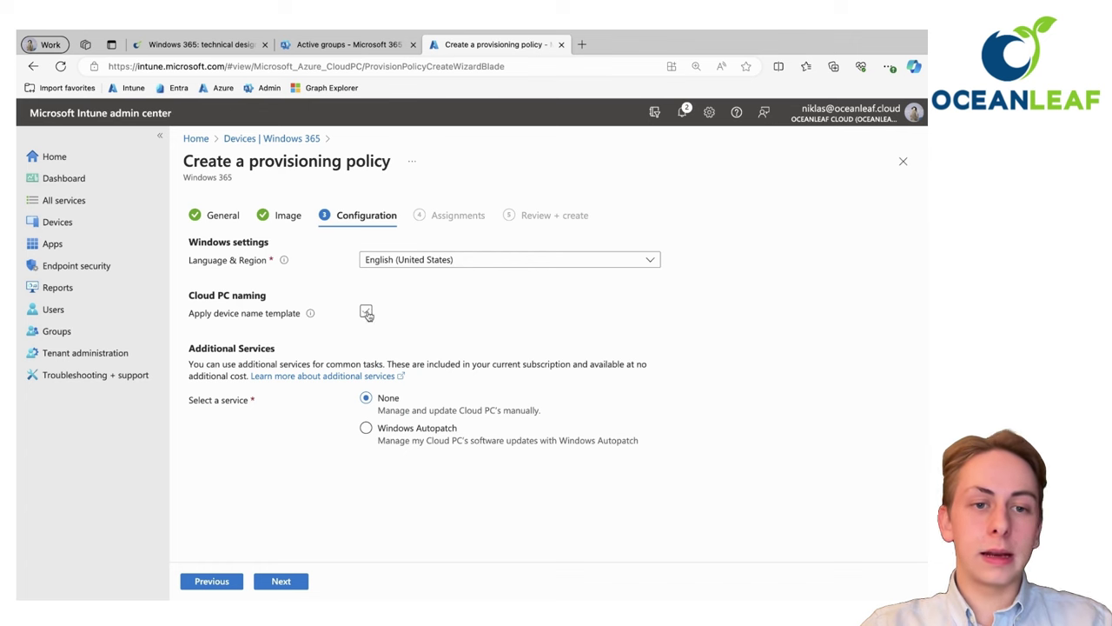
click(366, 312)
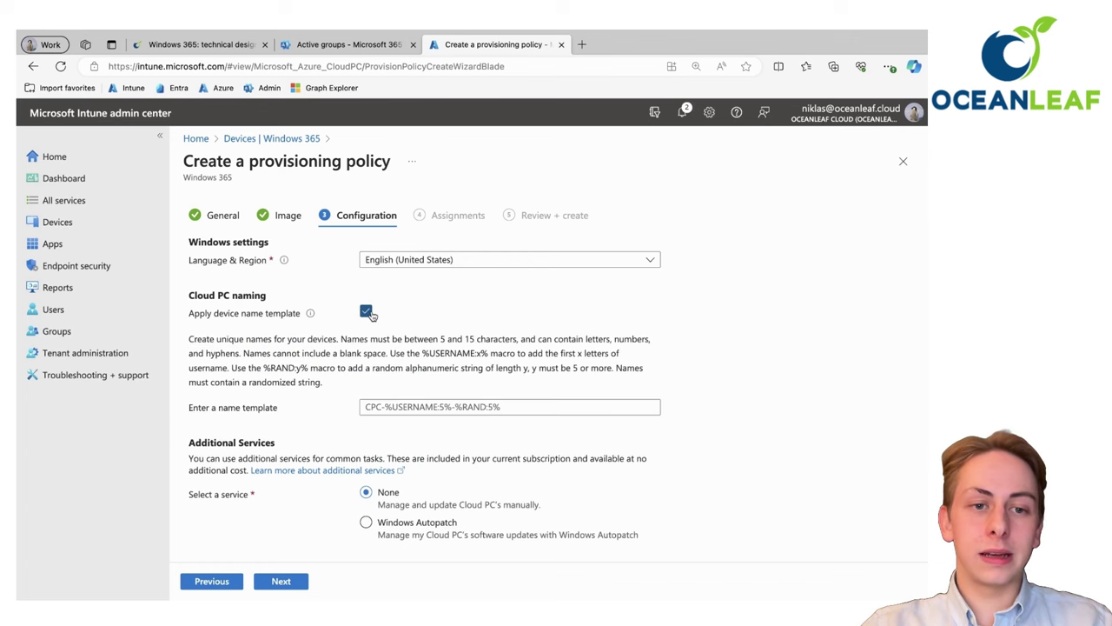
Set the Cloud PC name template to "CPC-%RAND:5%" and continue to the assignments with no additional service
click(393, 410)
text(CPC-)
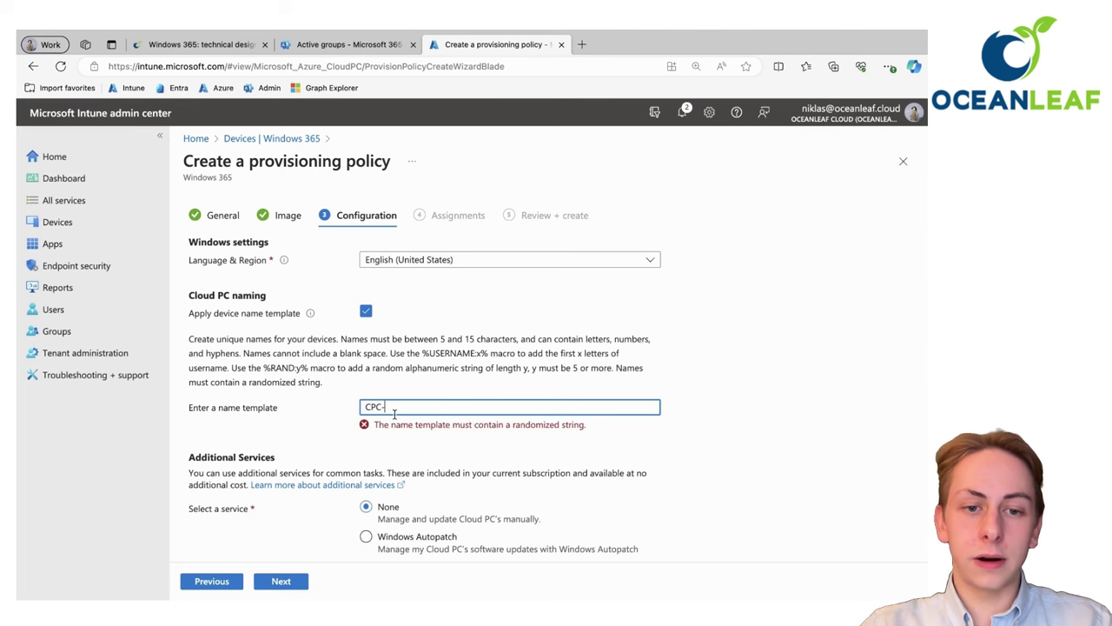
drag(308, 367, 264, 368)
key(ctrl+c)
click(400, 407)
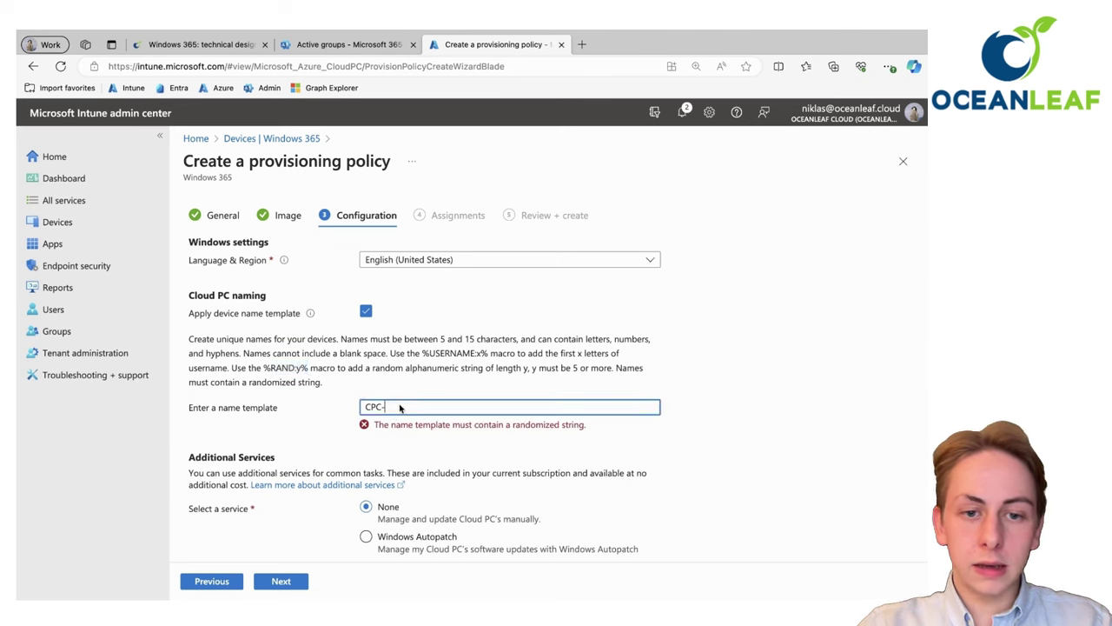
key(ctrl+v)
double_click(424, 407)
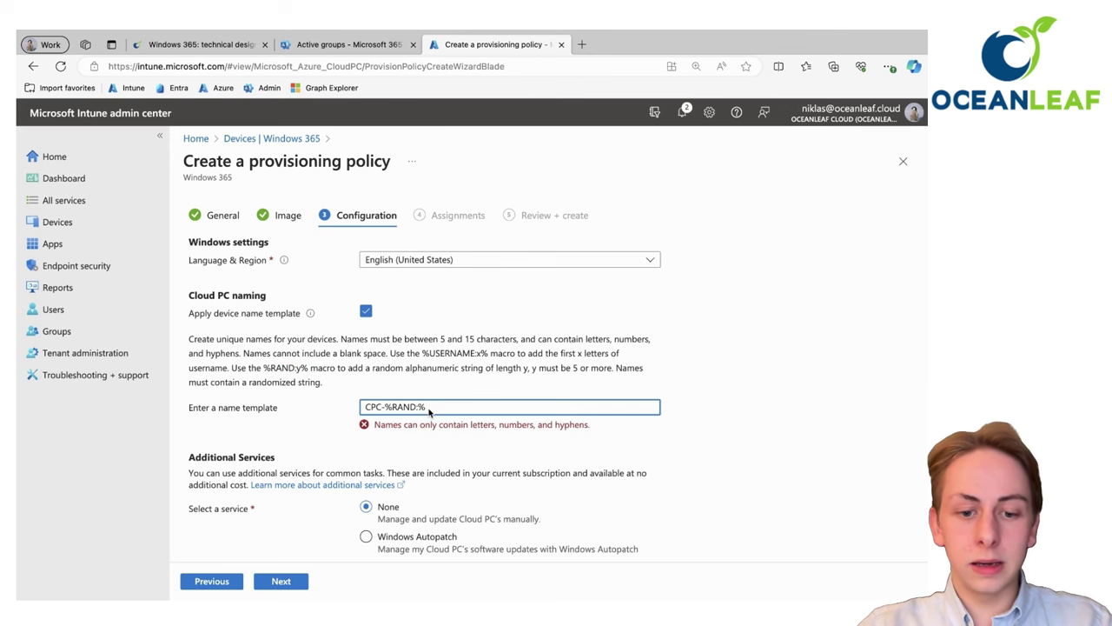
text(5)
scroll(479, 398, down, 1)
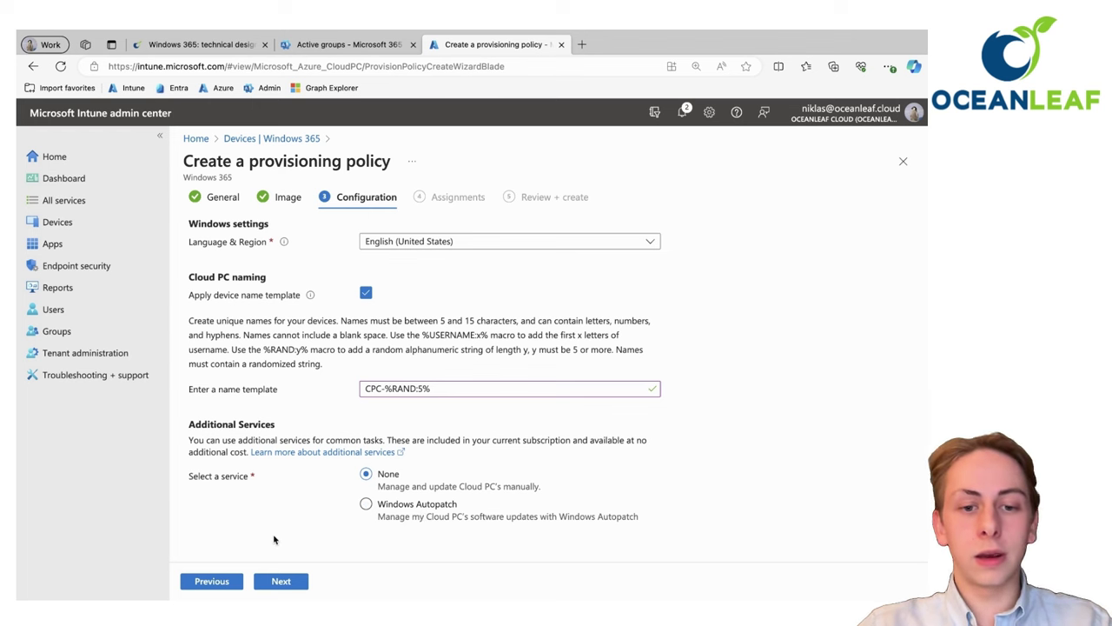
click(282, 581)
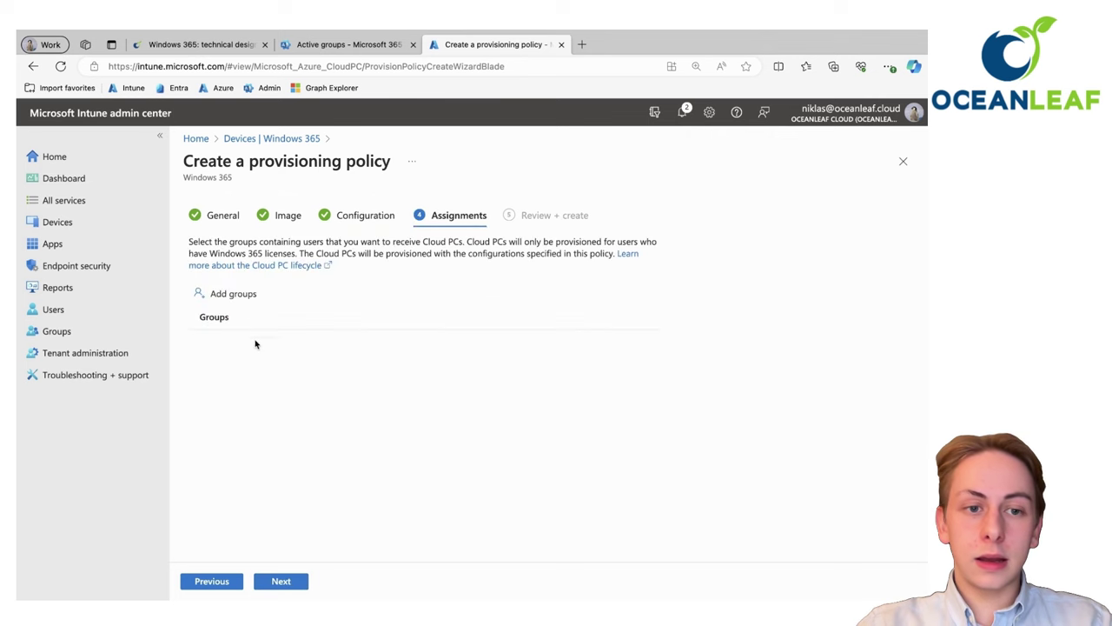
Assign the policy to the group "Windows 365 all users" and create the provisioning policy
click(229, 295)
click(314, 241)
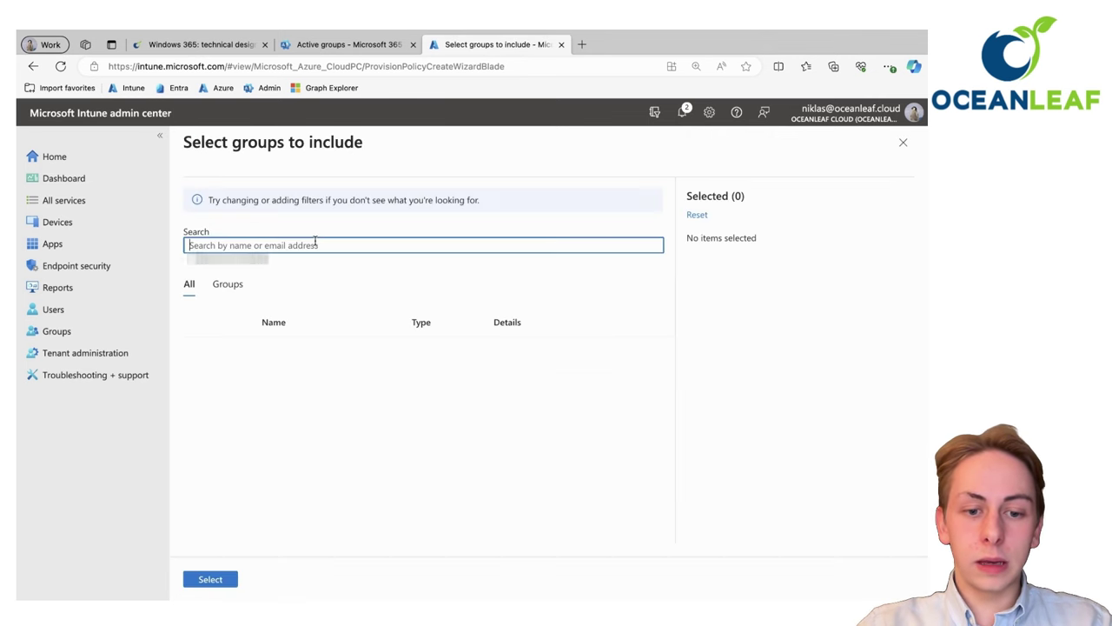
text(windows)
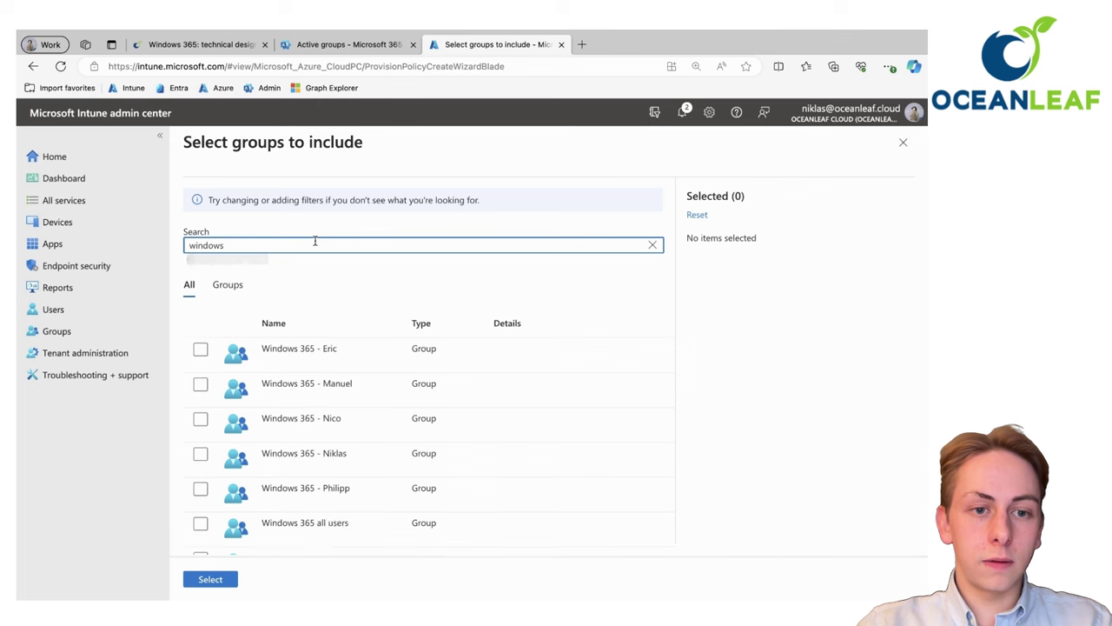
text( 365 )
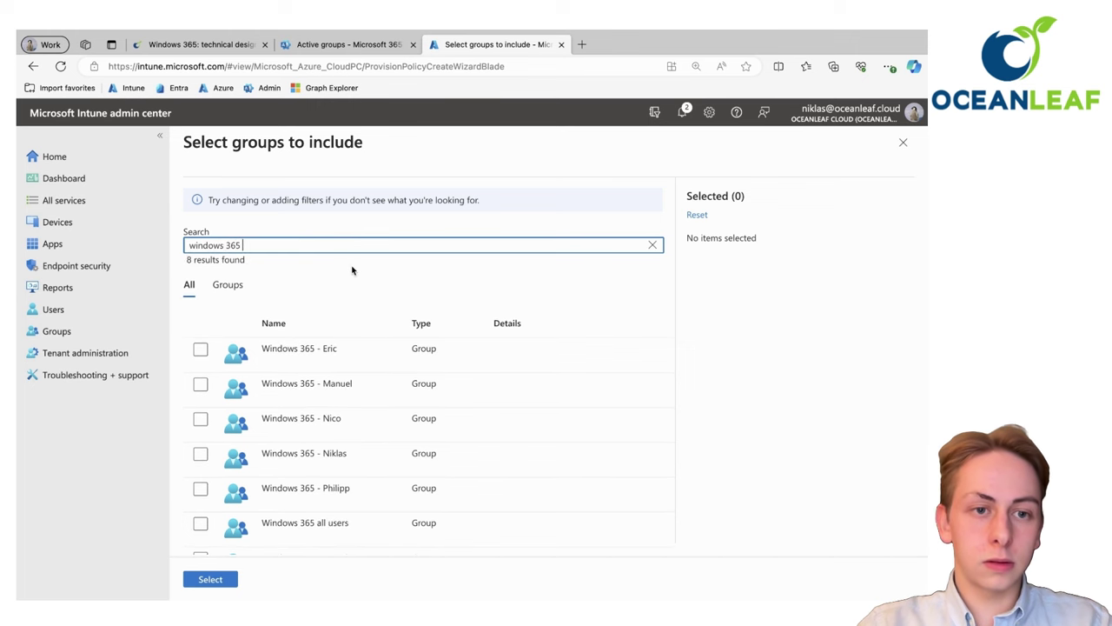
text(all)
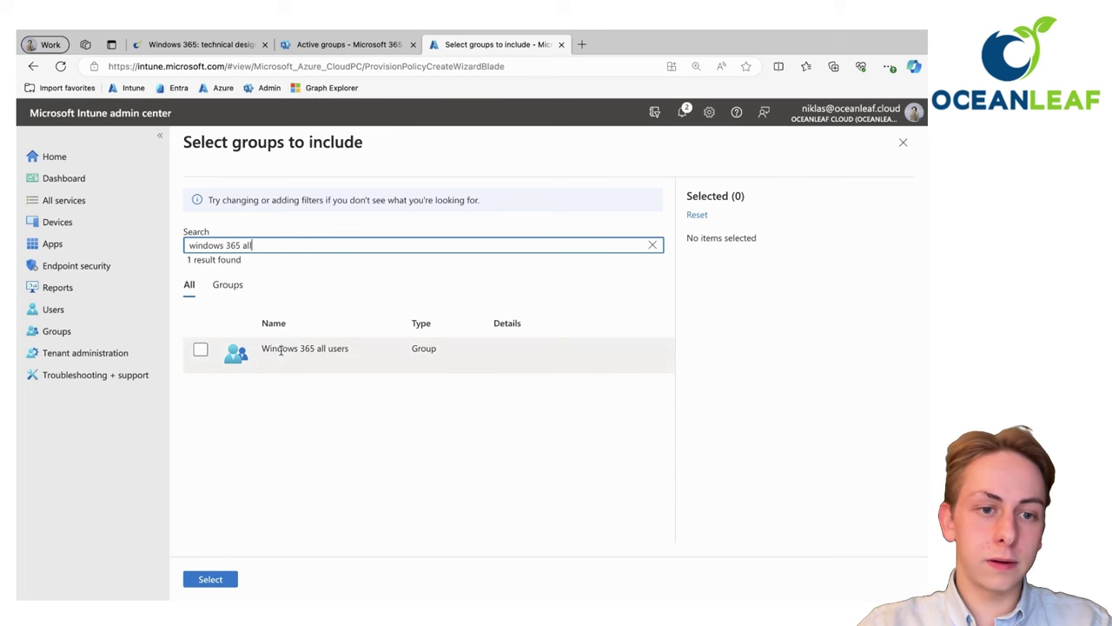
click(280, 349)
click(212, 578)
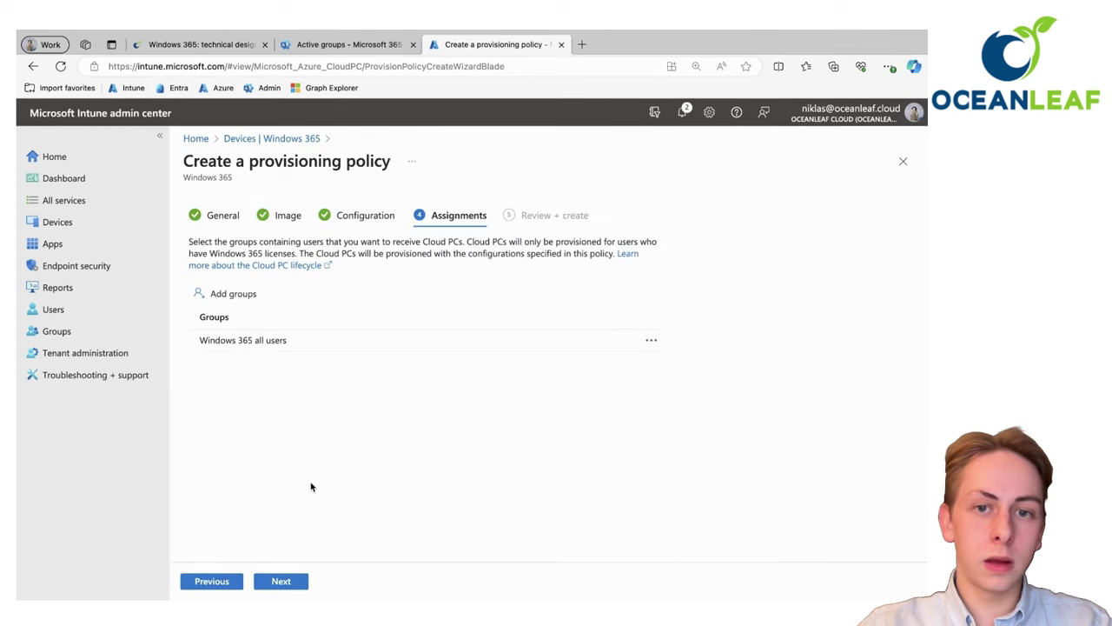
click(289, 583)
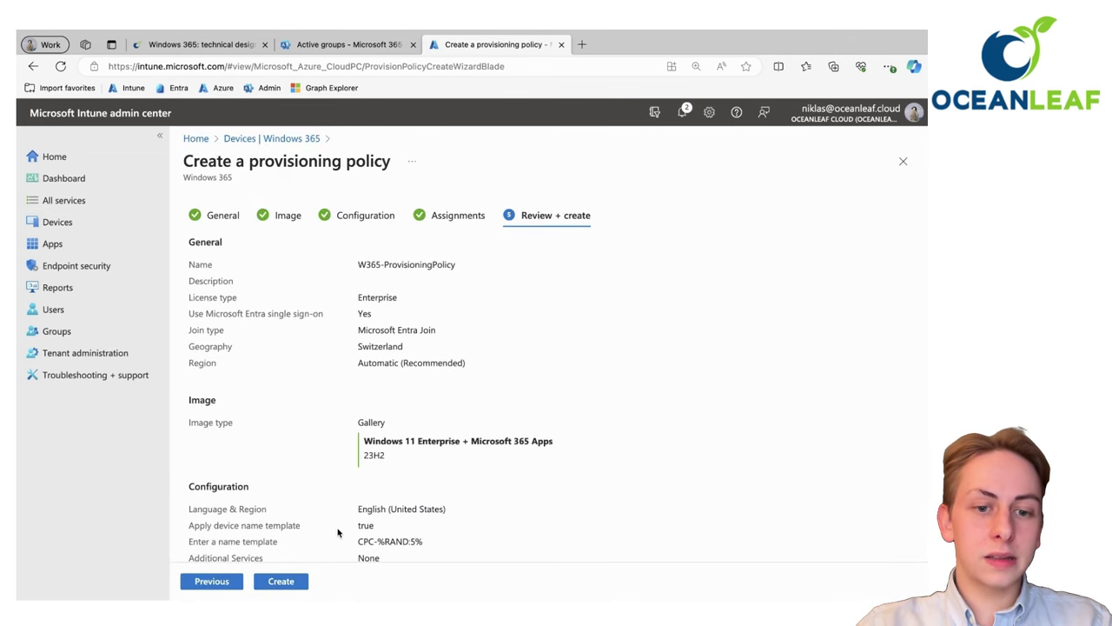
click(298, 581)
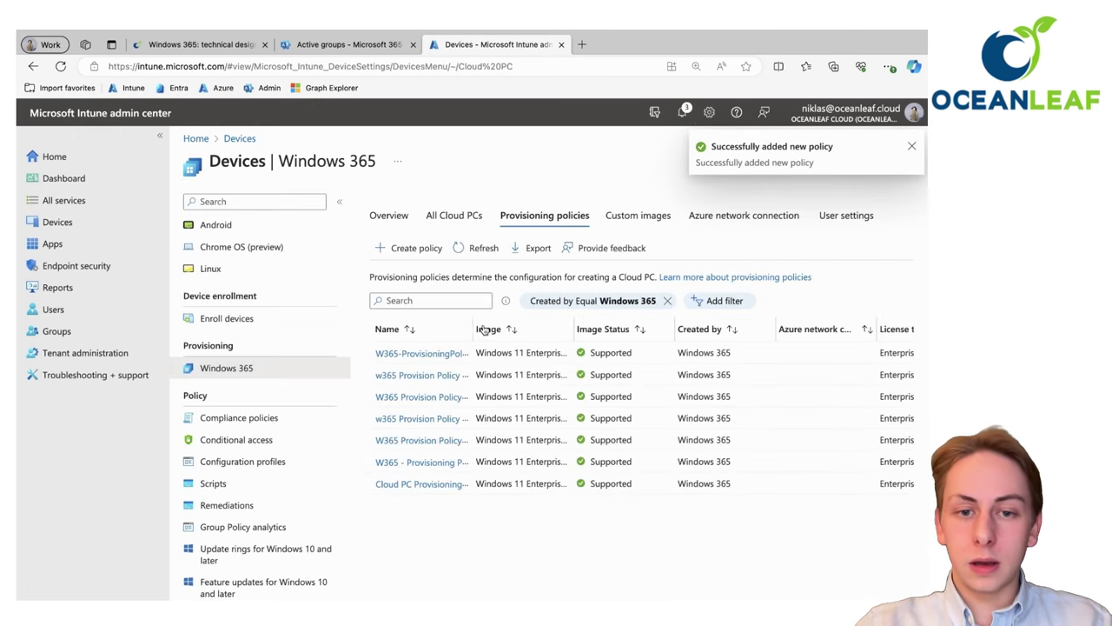
Widen the policy list's name column, then open W365-ProvisioningPolicy and review its settings and assignments
drag(474, 329, 546, 330)
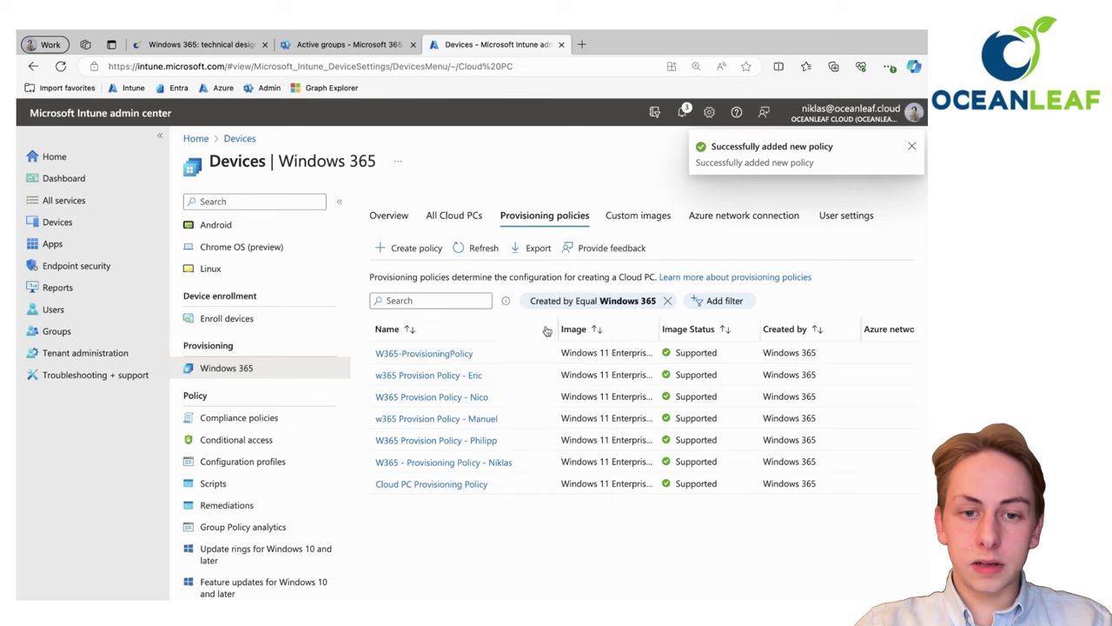
click(450, 354)
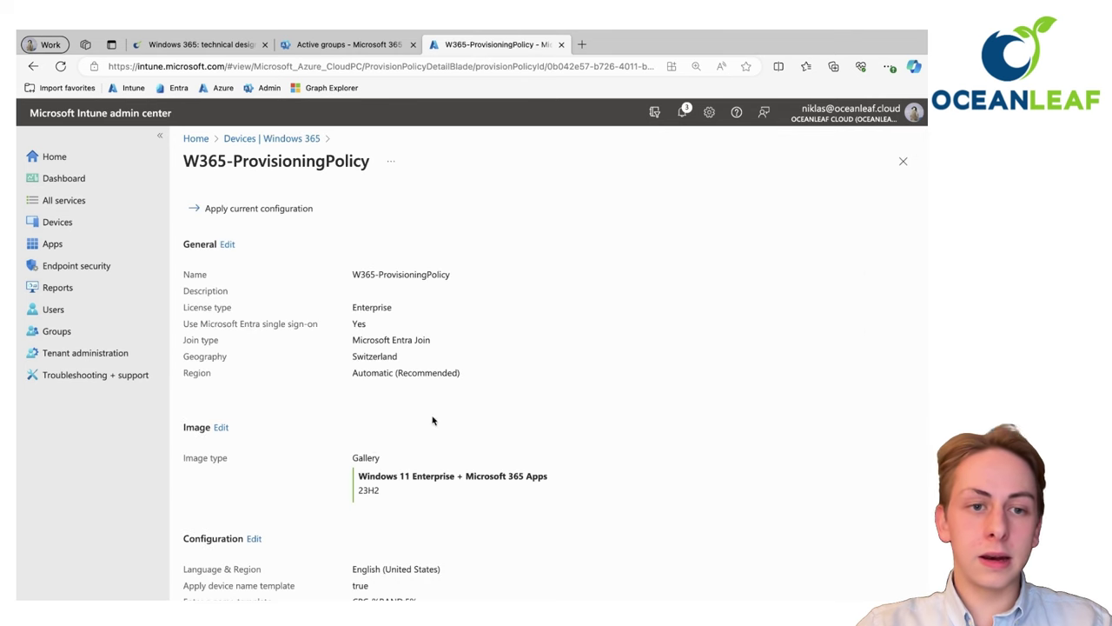
scroll(353, 422, down, 3)
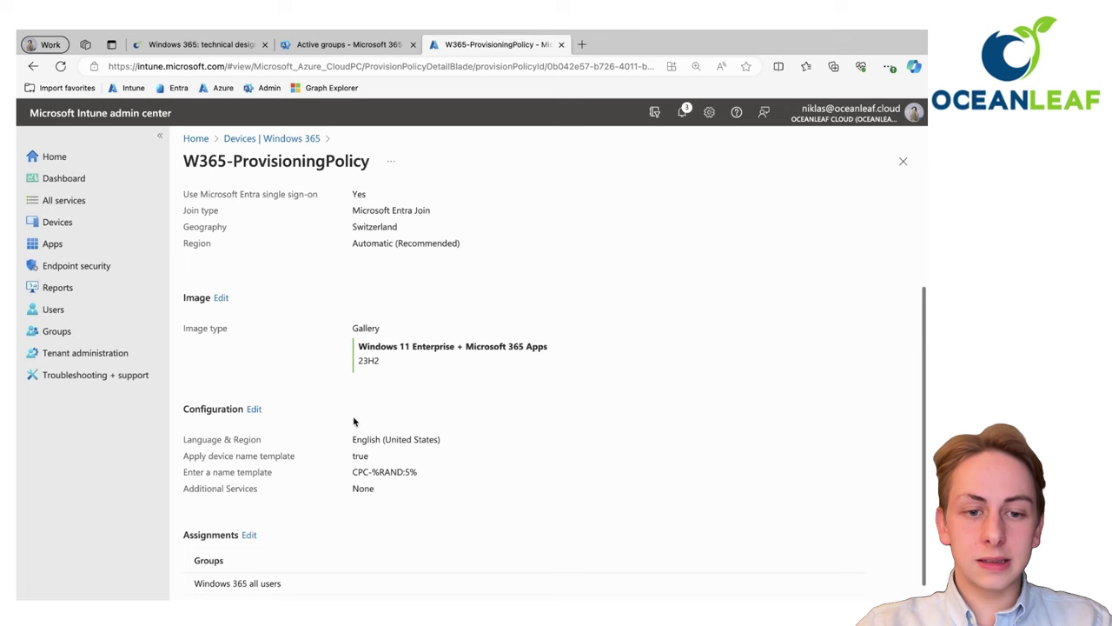
scroll(353, 417, up, 3)
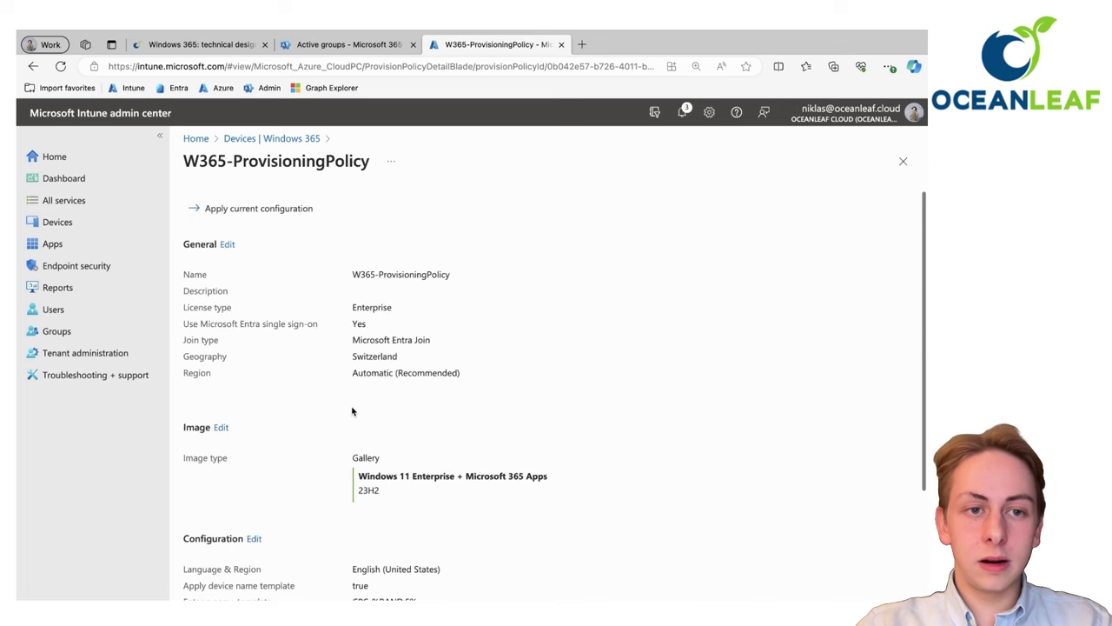
Examine the region and single sign-on options for applying the current configuration to existing Cloud PCs, and return to the Windows 365 overview without applying
click(291, 213)
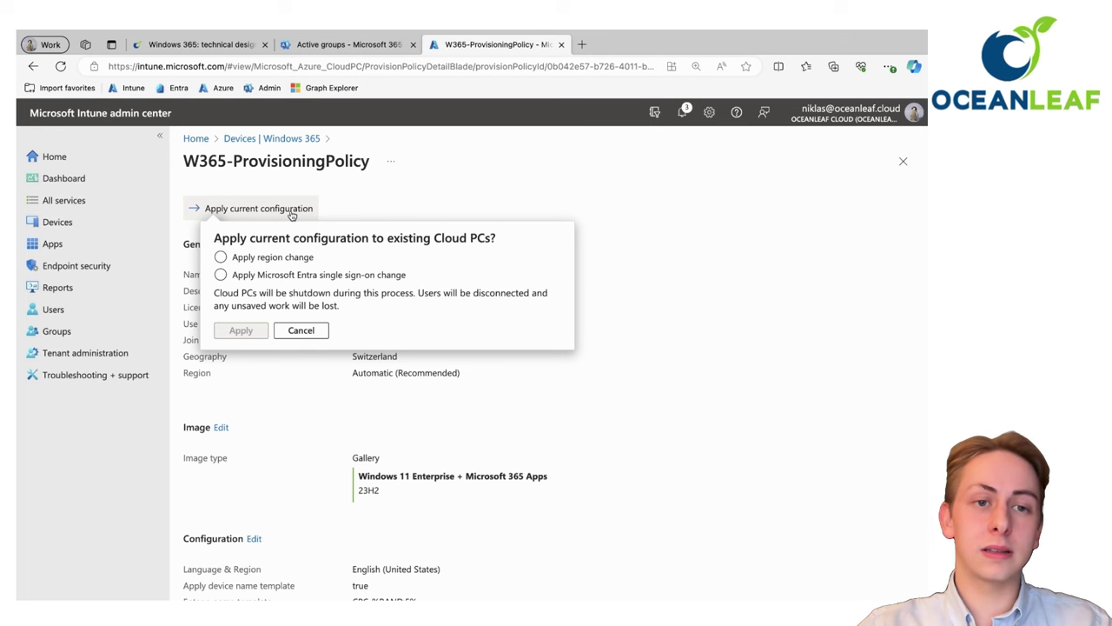
click(256, 261)
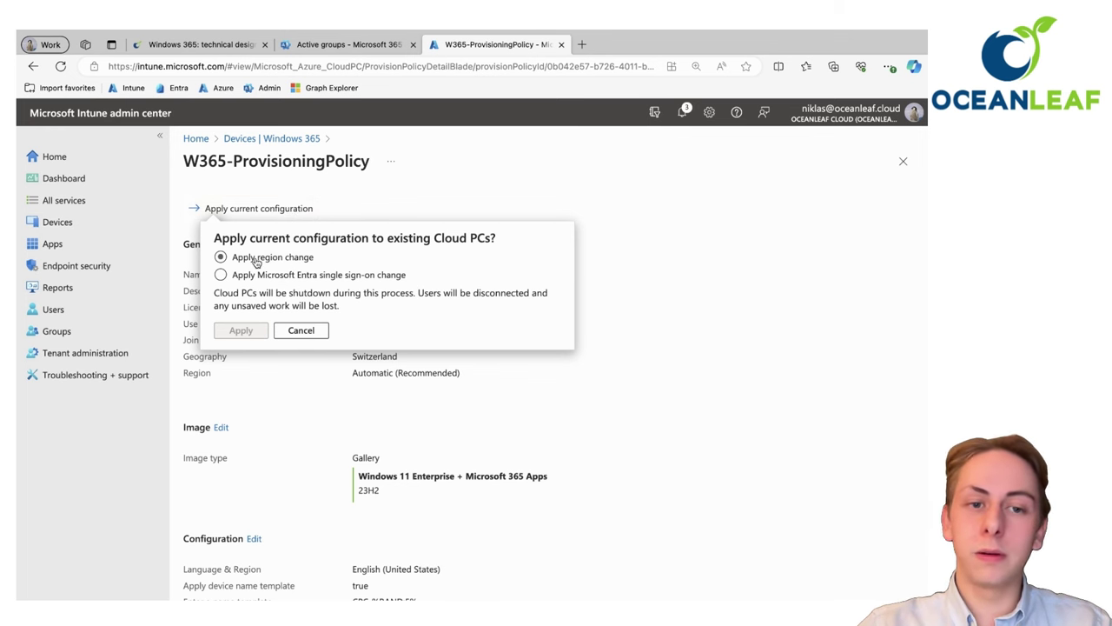
click(298, 277)
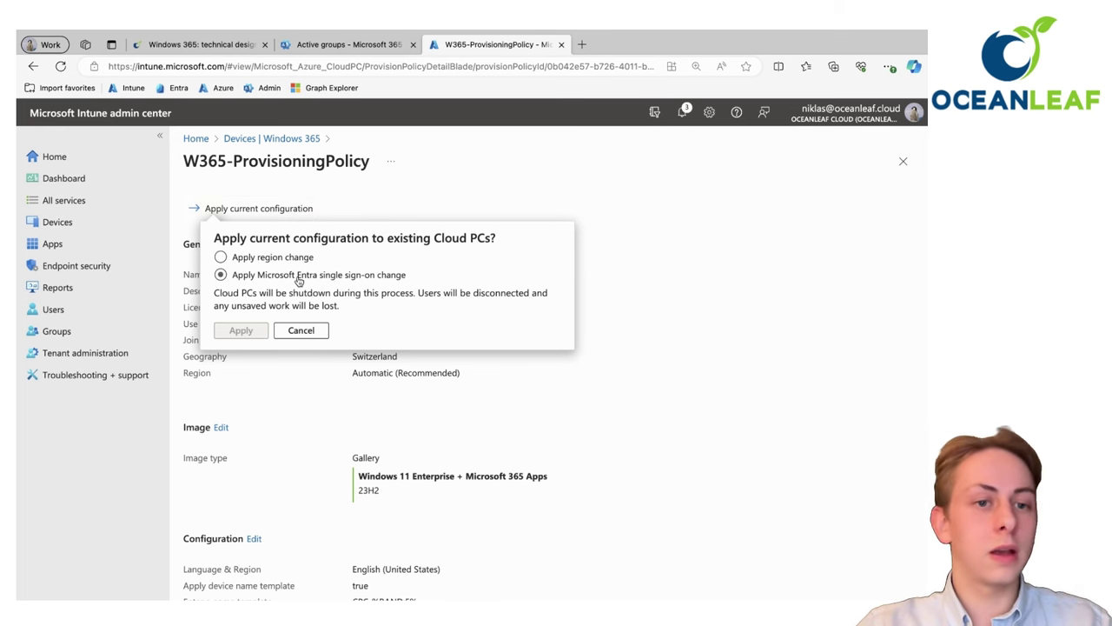
click(306, 257)
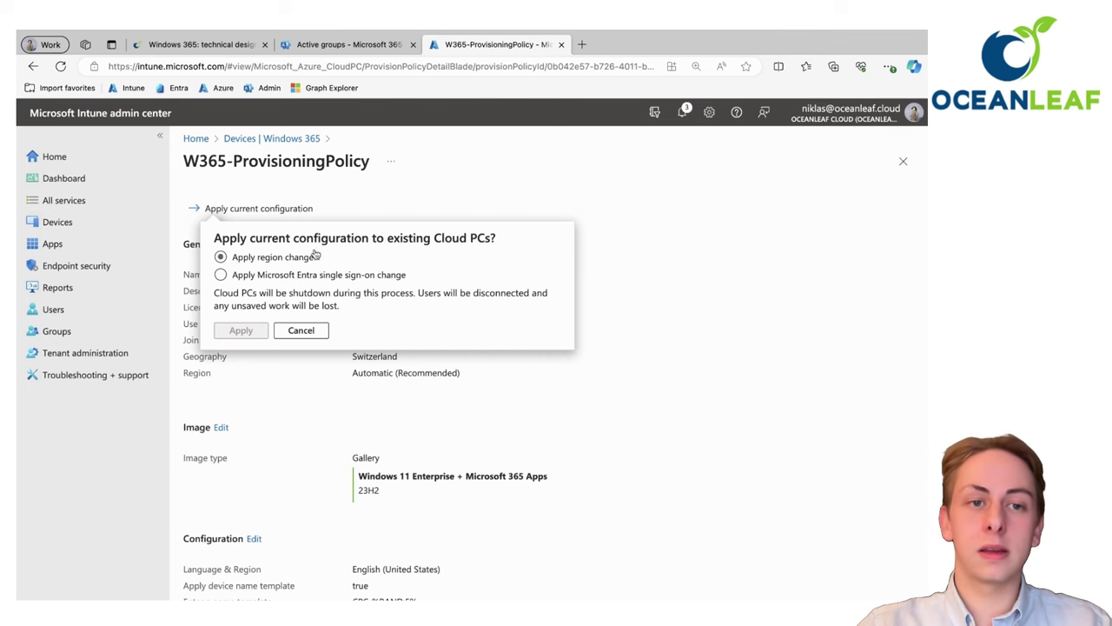
click(291, 139)
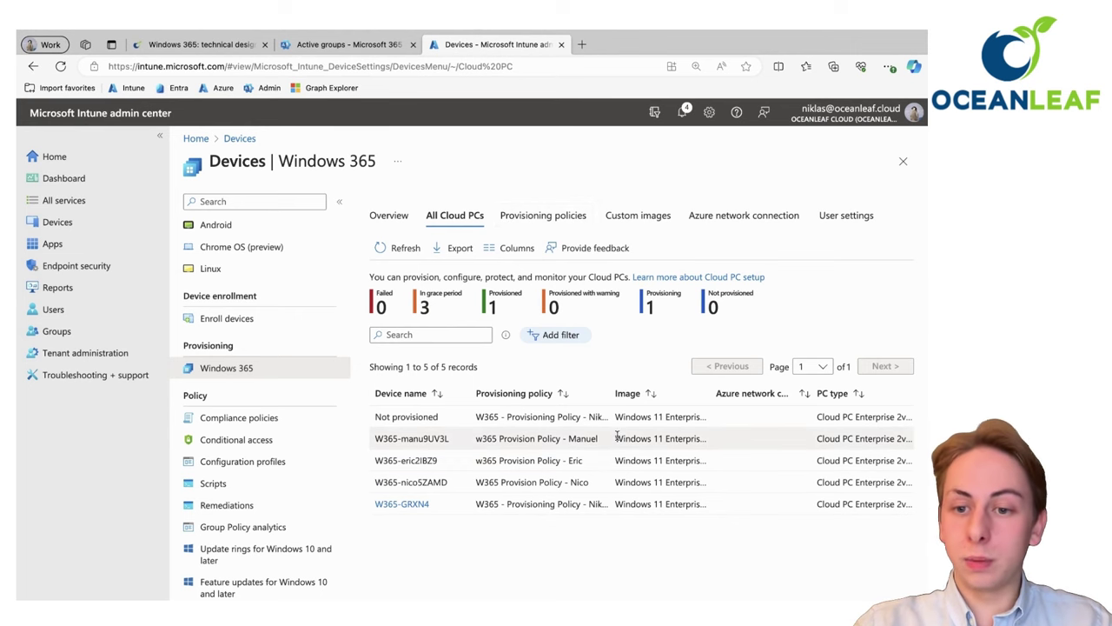
Review the provisioning status, assigned user and encryption status of every entry in the Cloud PC list
scroll(617, 439, right, 5)
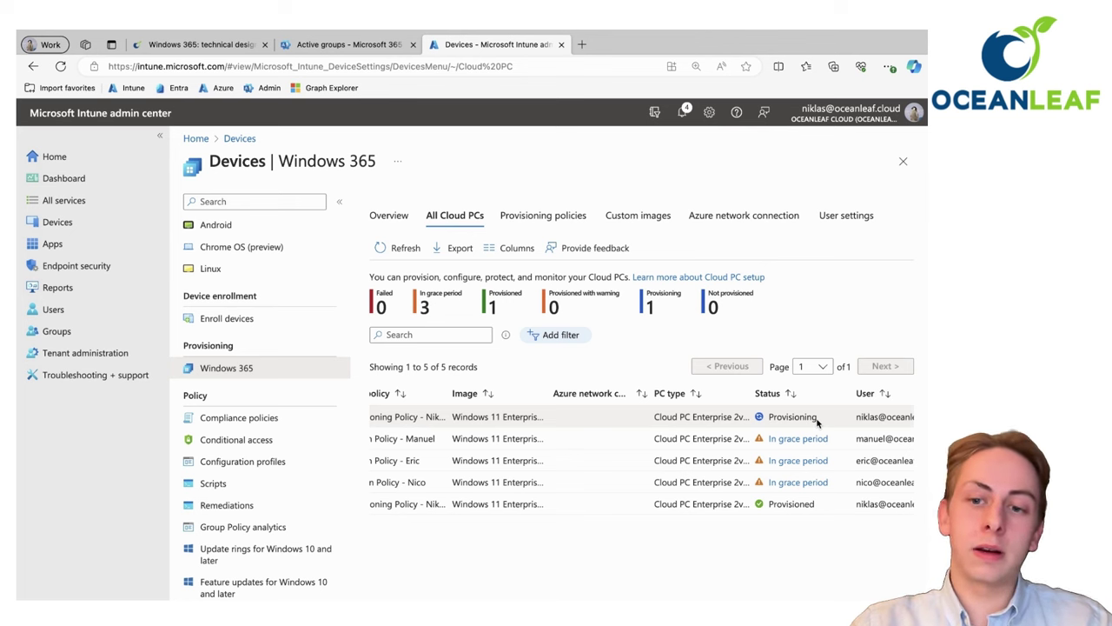
scroll(665, 459, right, 3)
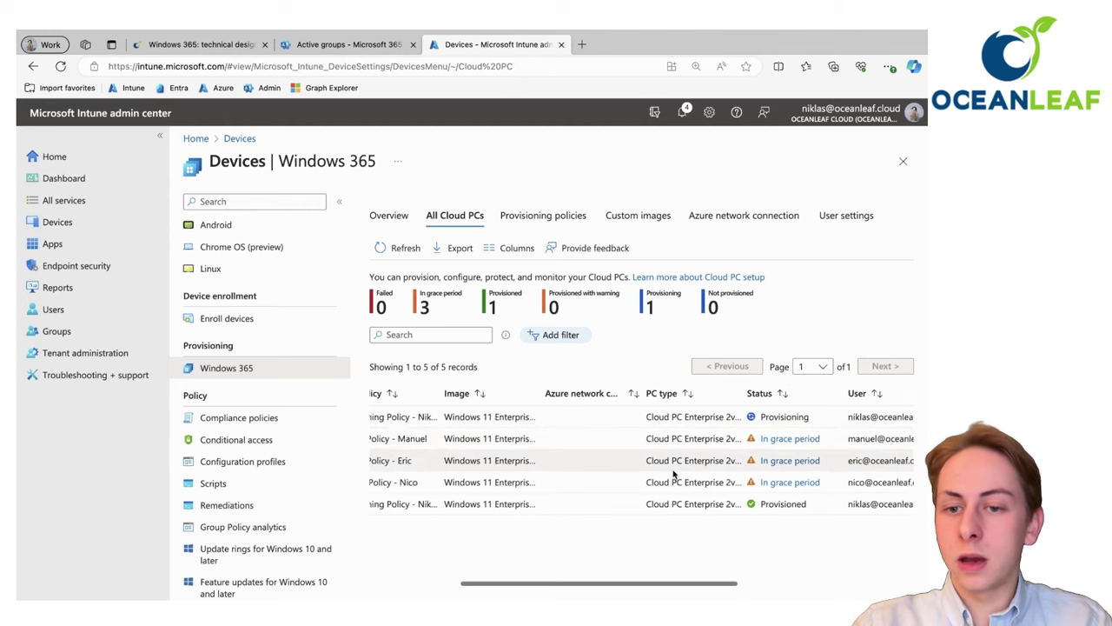
scroll(674, 473, right, 6)
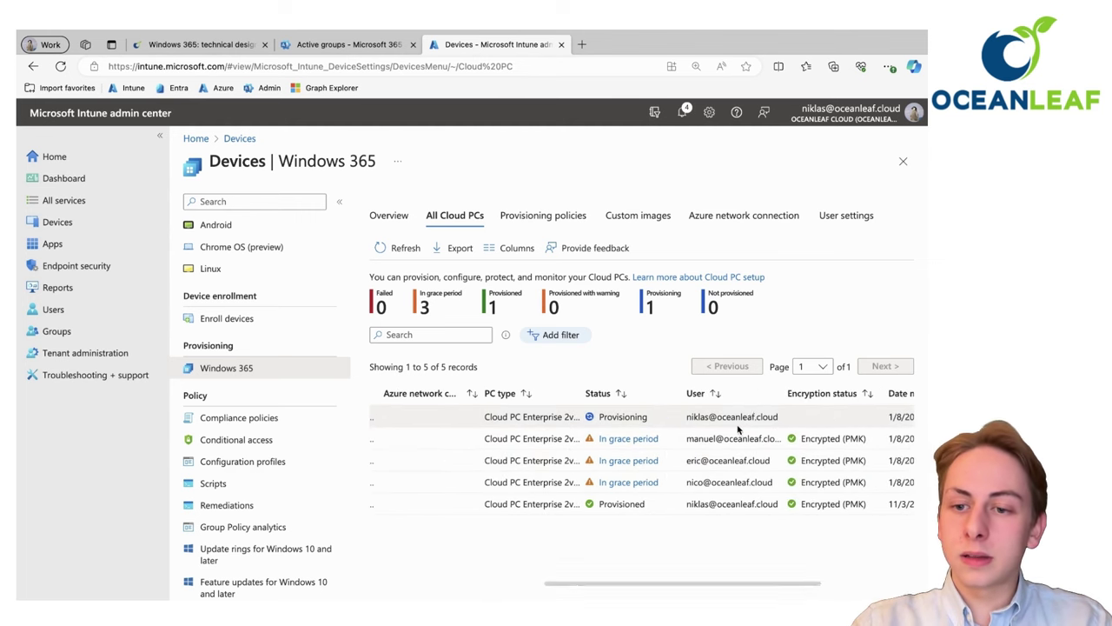
scroll(738, 429, left, 9)
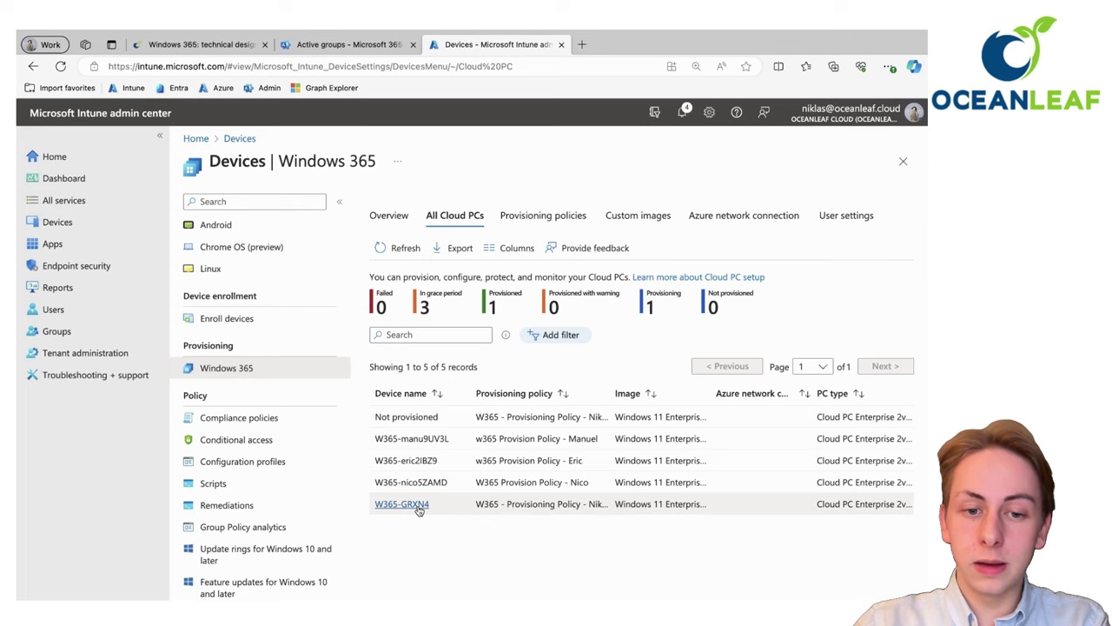
Open Cloud PC W365-GRXN4, look through its performance and restore points pages, and return to the Windows 365 overview
click(401, 504)
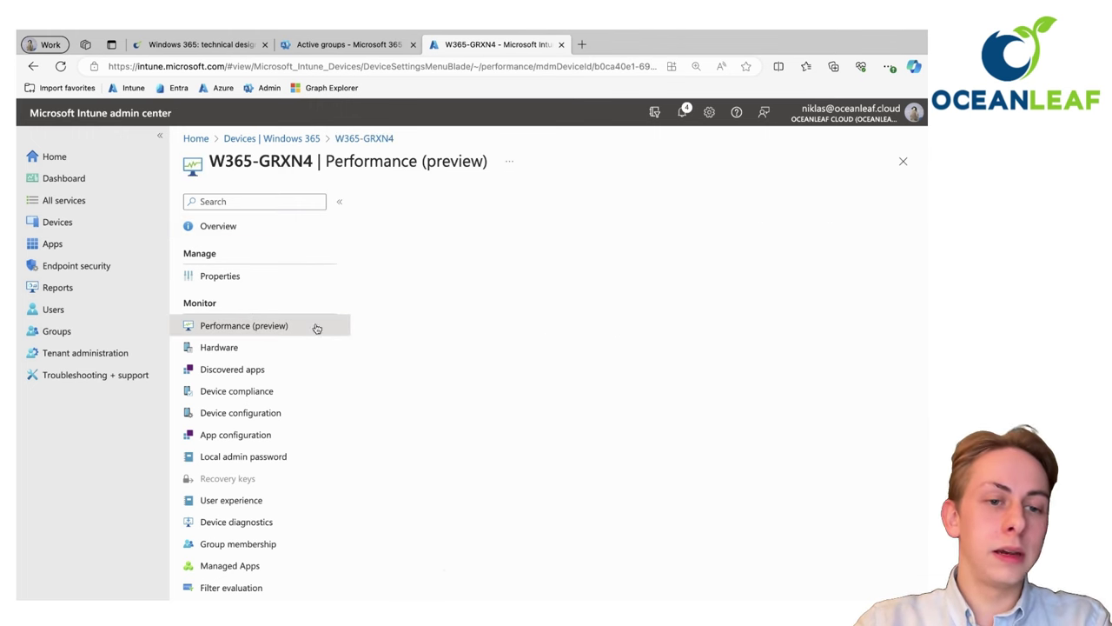
scroll(249, 423, down, 1)
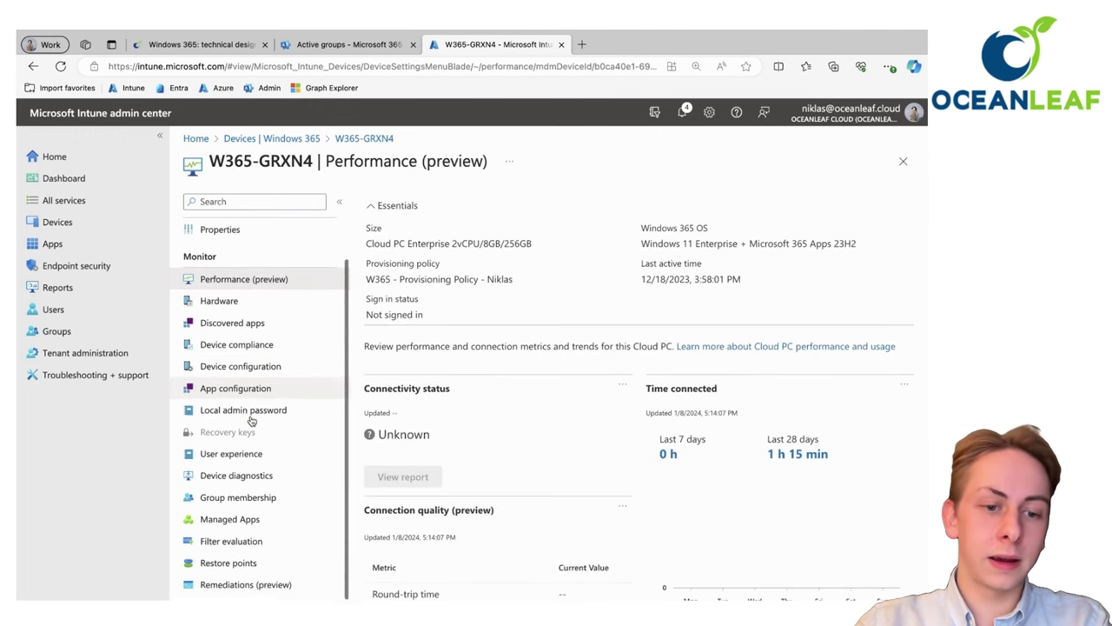
click(249, 563)
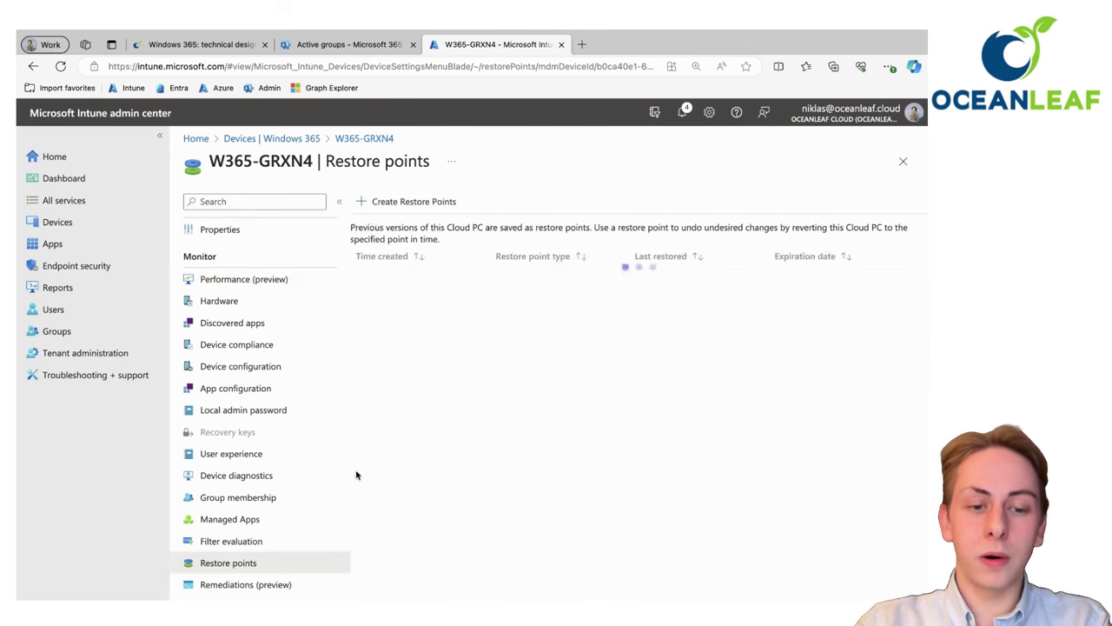
click(302, 138)
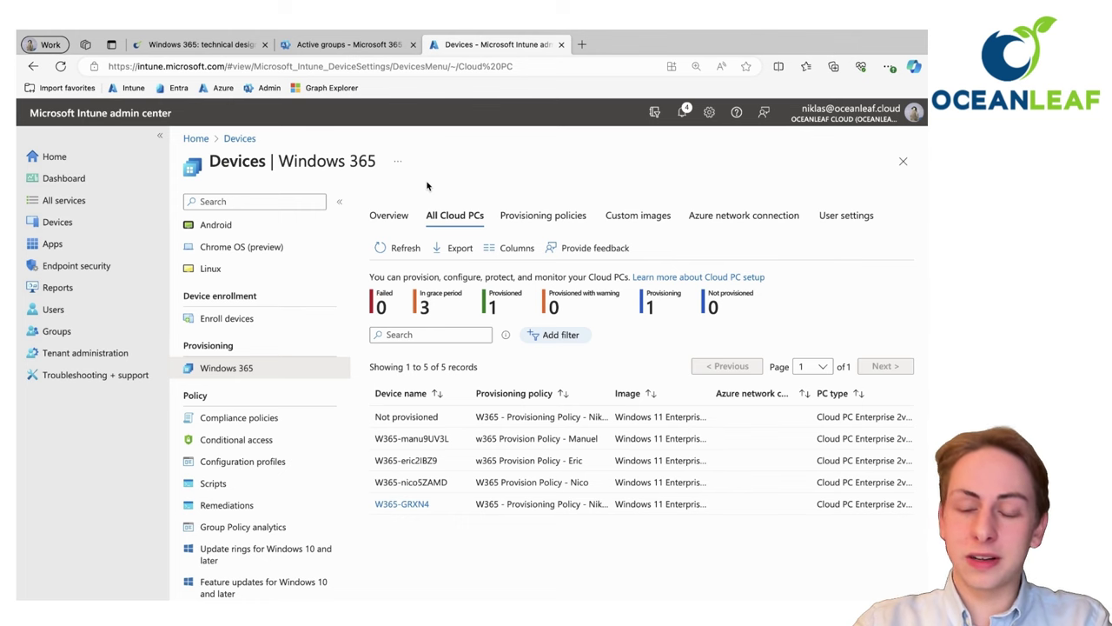
Start a new Windows 365 user setting and name it "W365 User name"
click(853, 217)
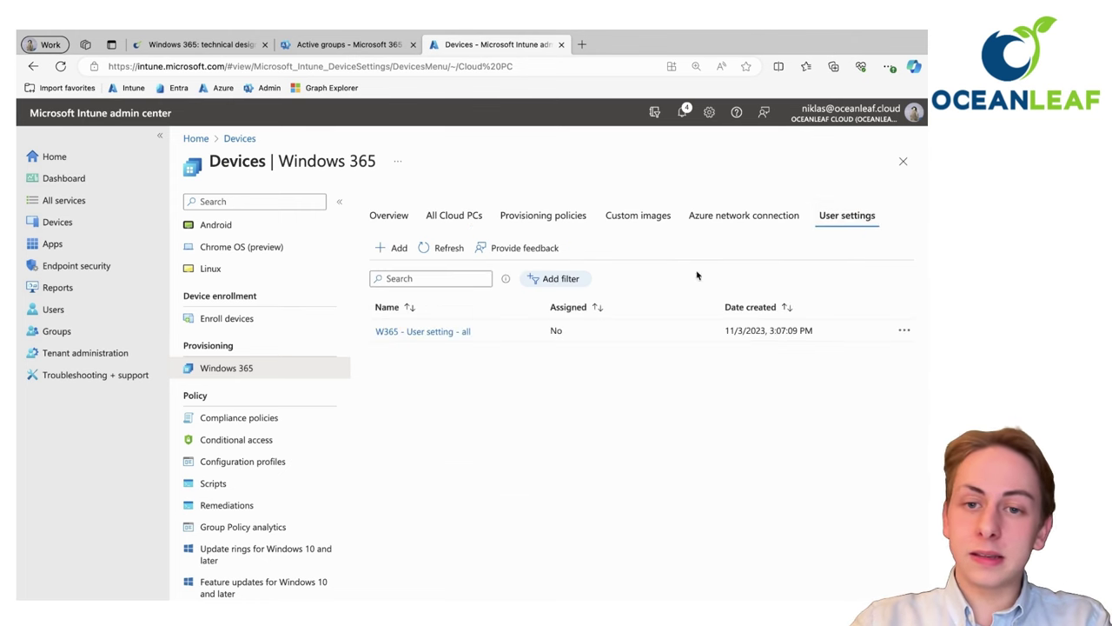
click(392, 249)
click(392, 260)
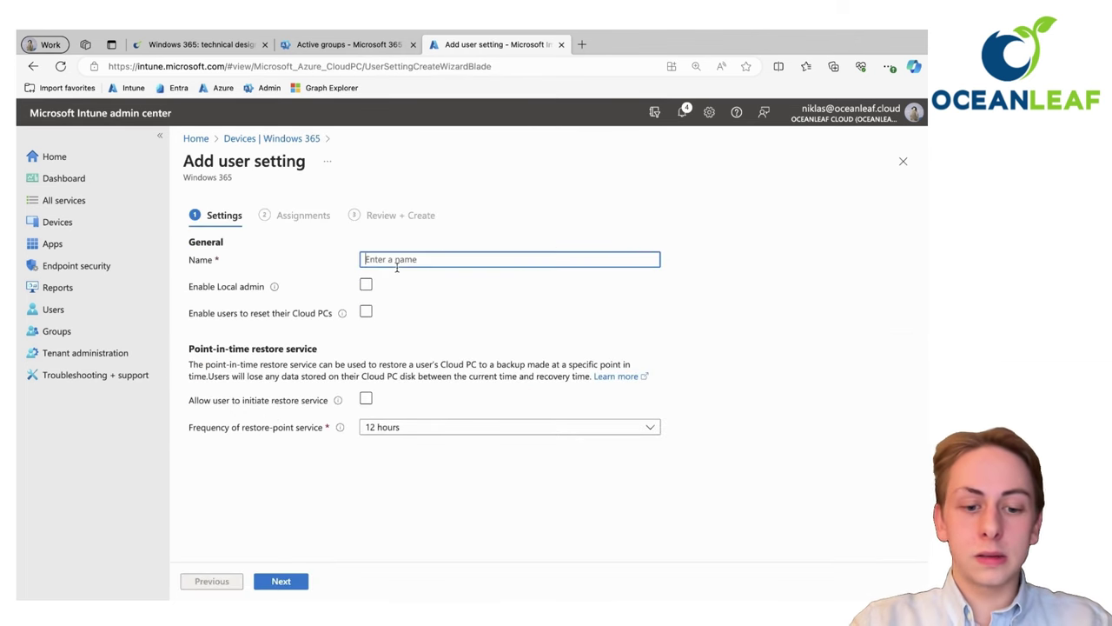
text(W365 user)
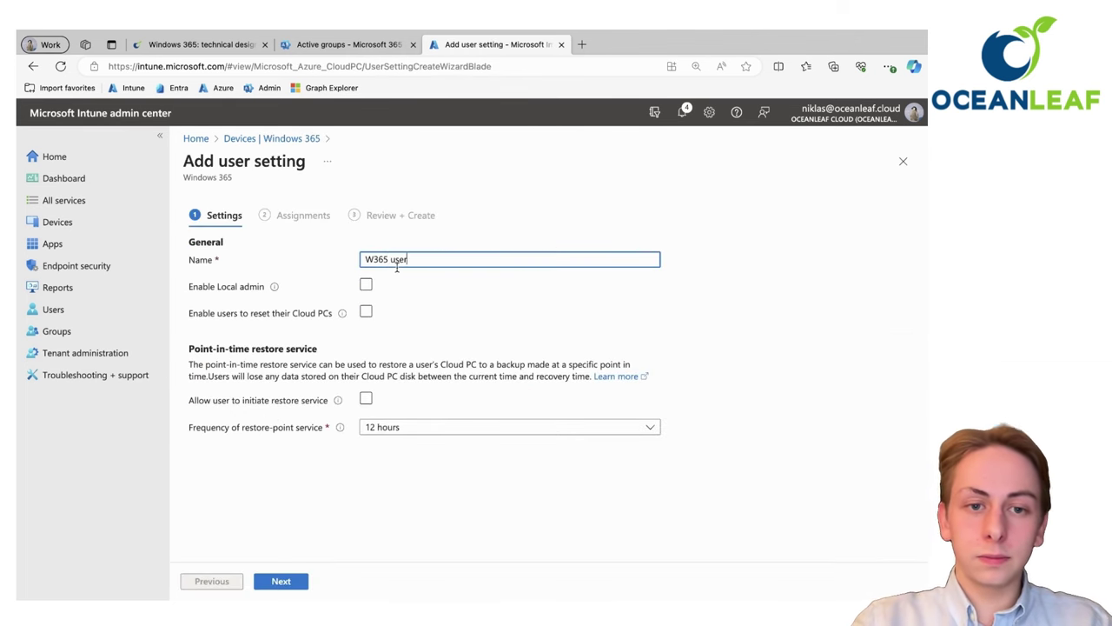
text(User name)
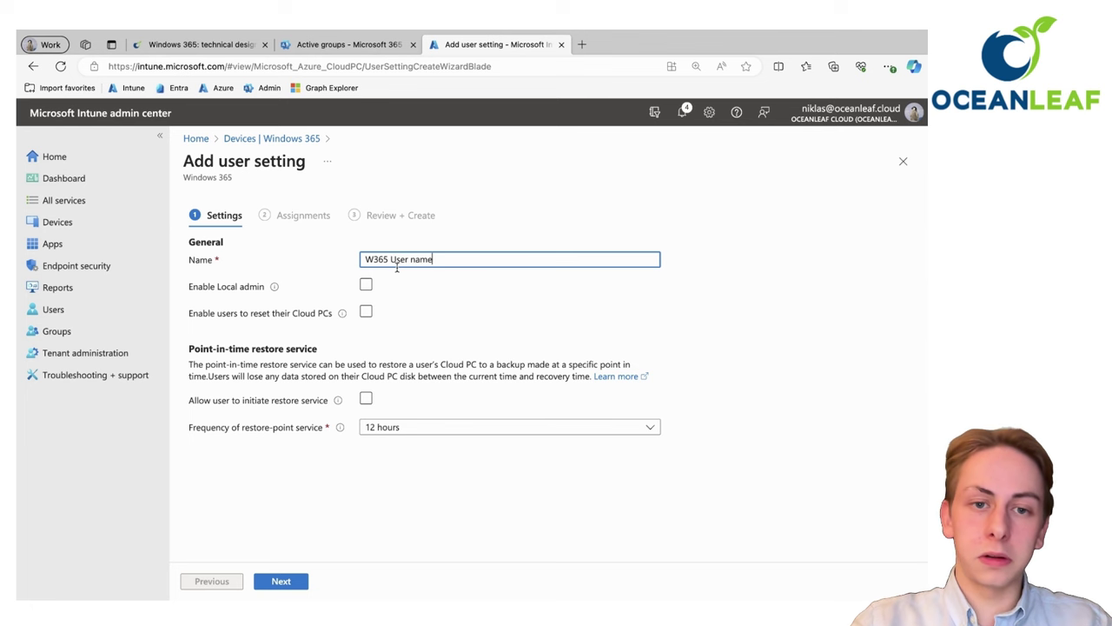
click(296, 291)
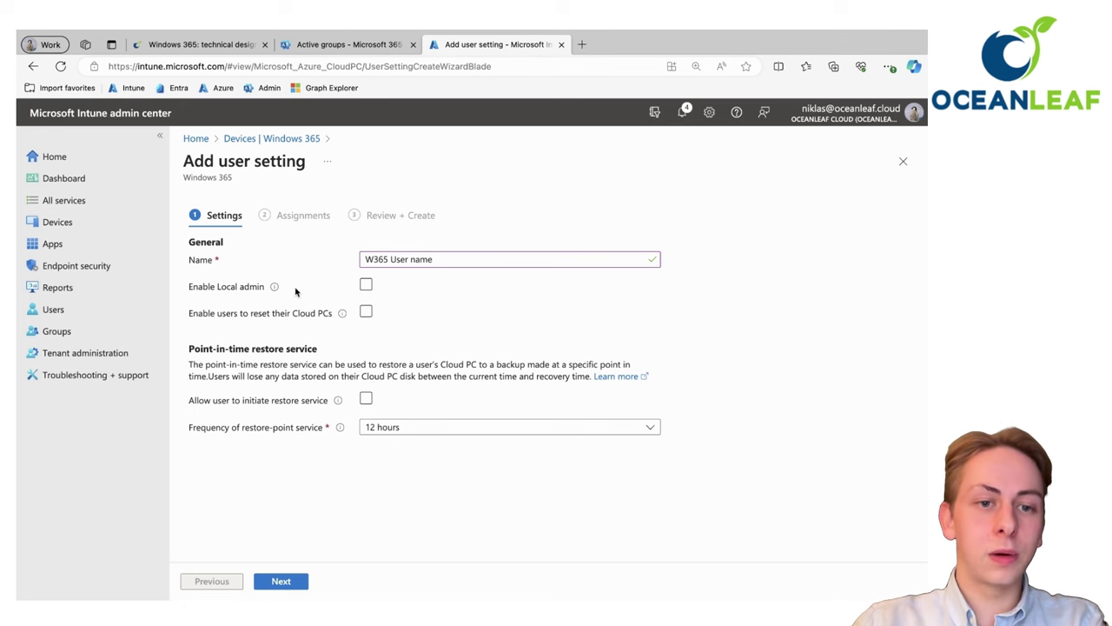
Allow users to reset their Cloud PCs and initiate restores, set the restore-point frequency to 6 hours, and continue to the assignments
click(366, 313)
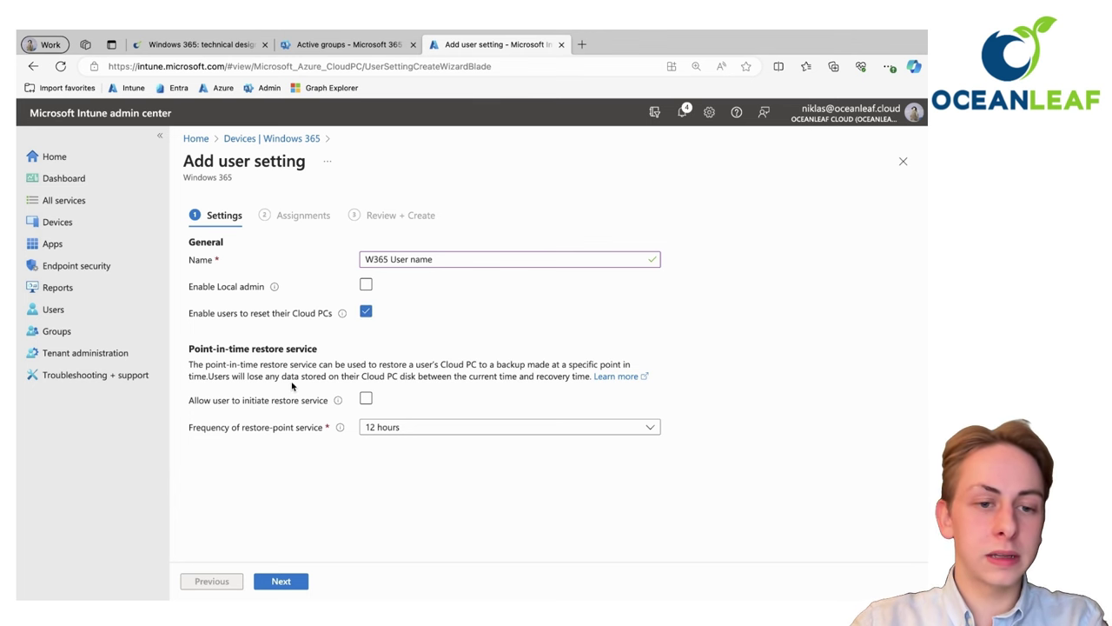
click(364, 401)
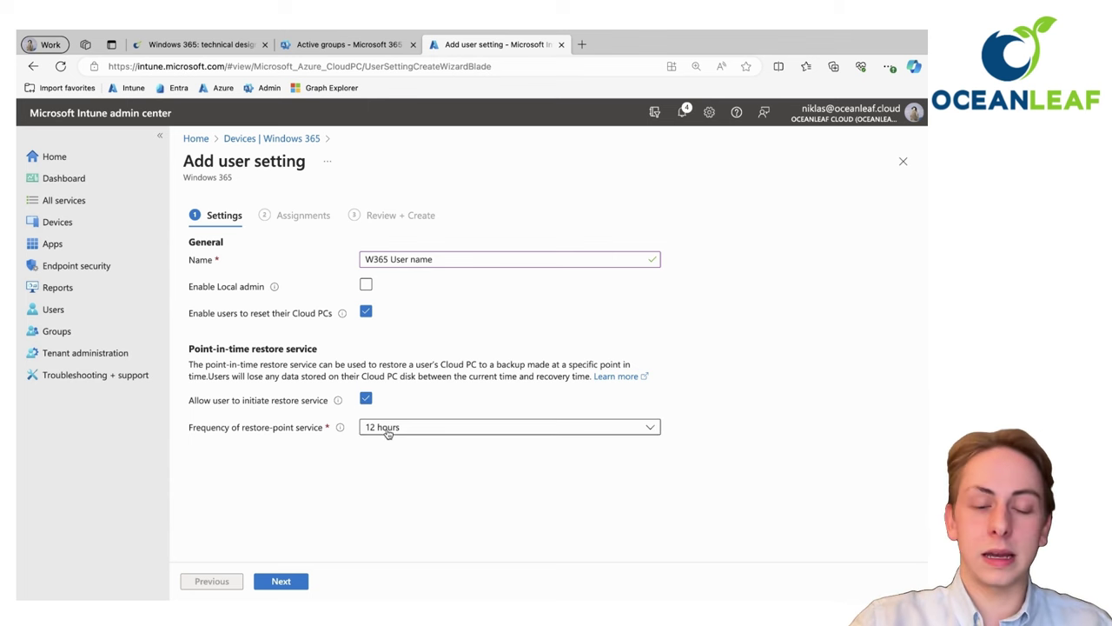
click(388, 429)
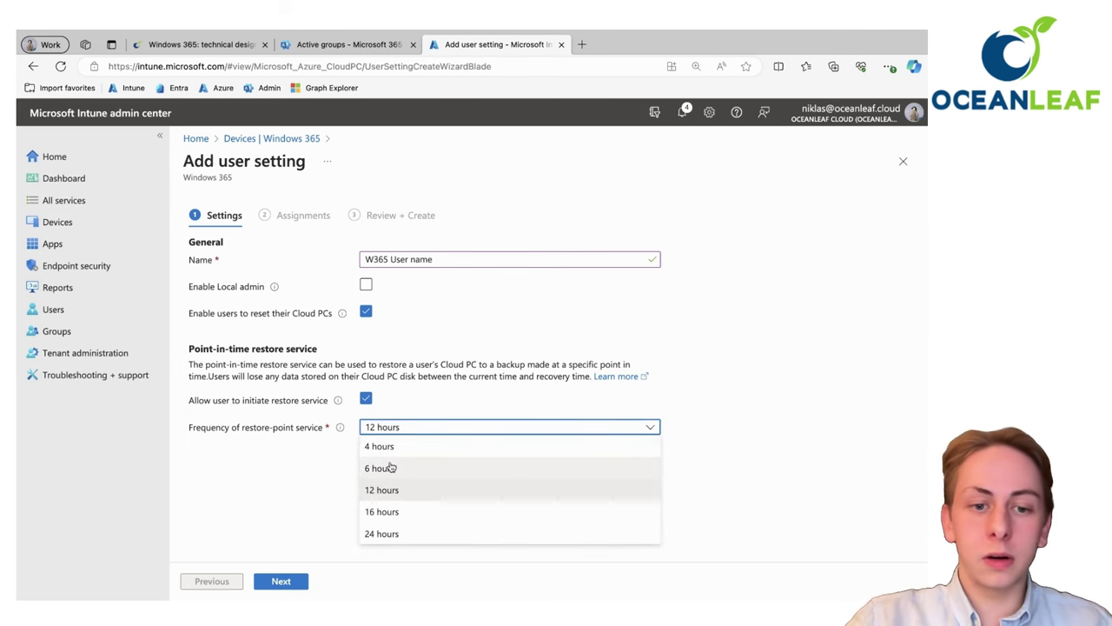
click(391, 469)
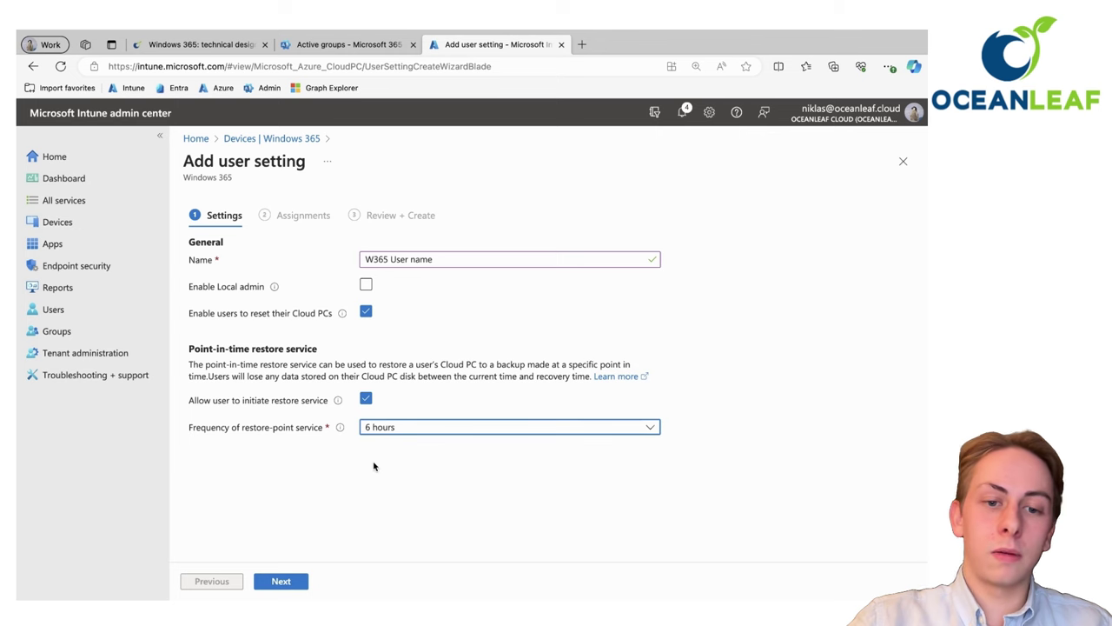
click(292, 582)
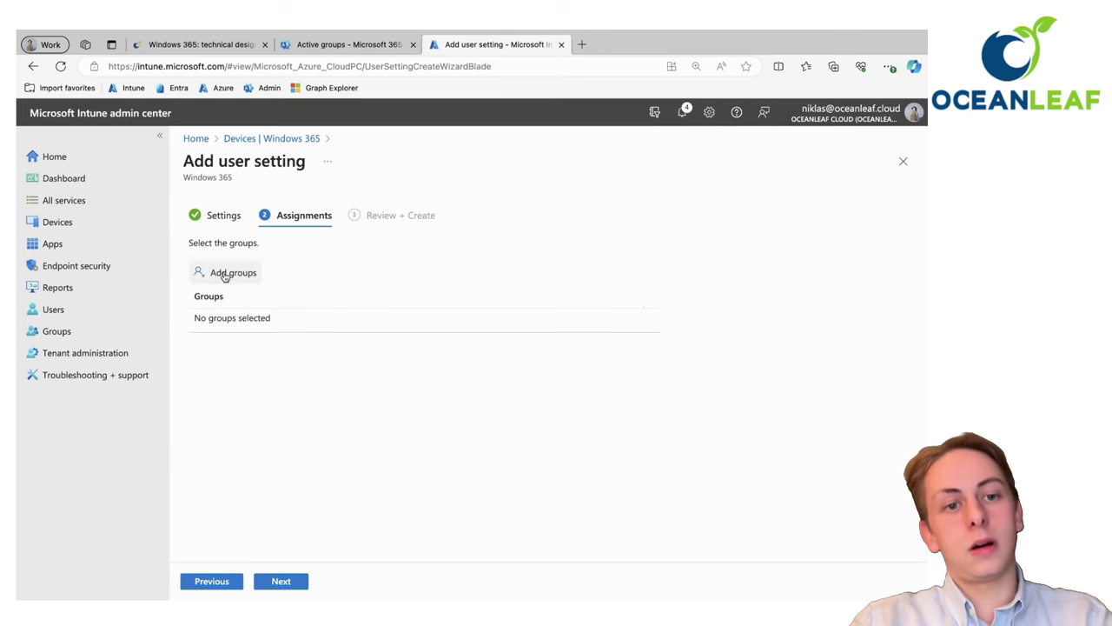
Assign the user setting to the group "Windows 365 all users" and create it
click(219, 271)
click(292, 246)
text(windows 365 all)
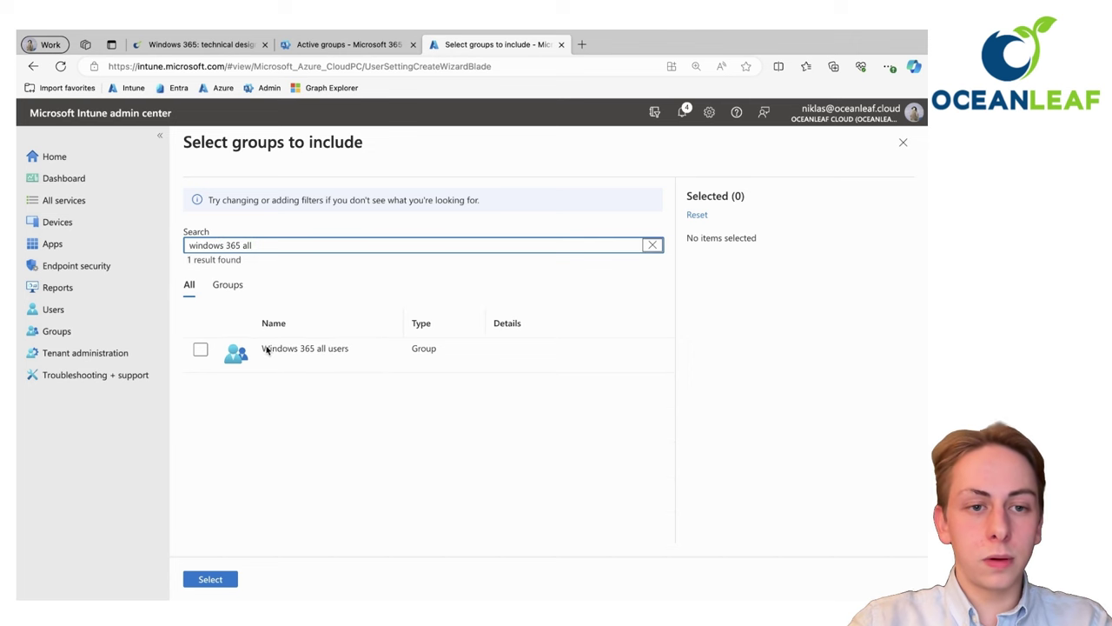
click(200, 350)
click(213, 580)
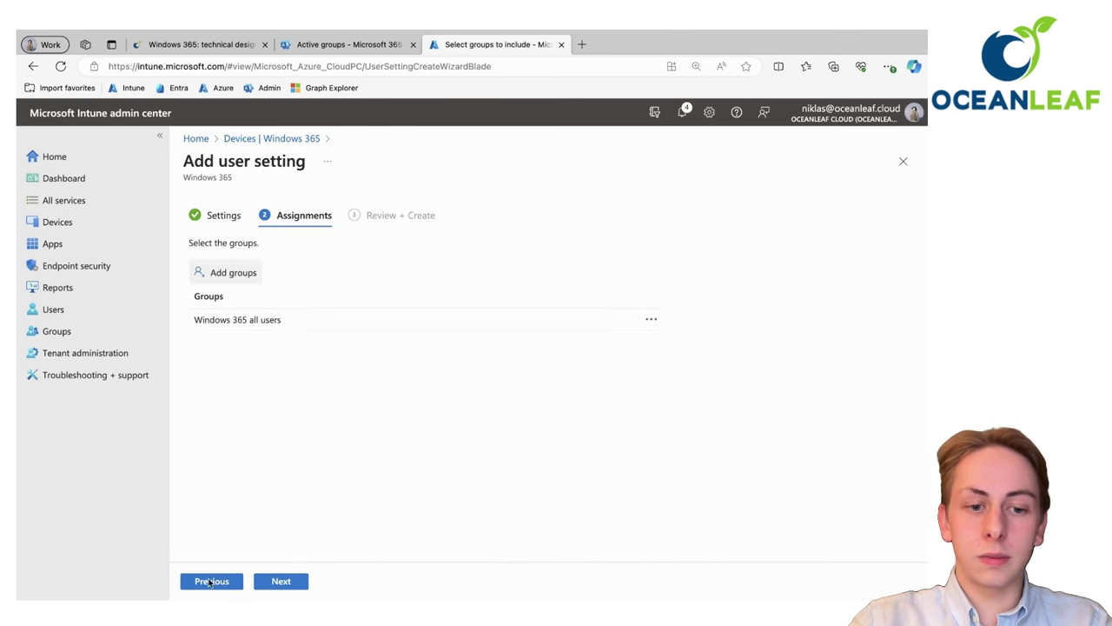
click(291, 580)
click(282, 581)
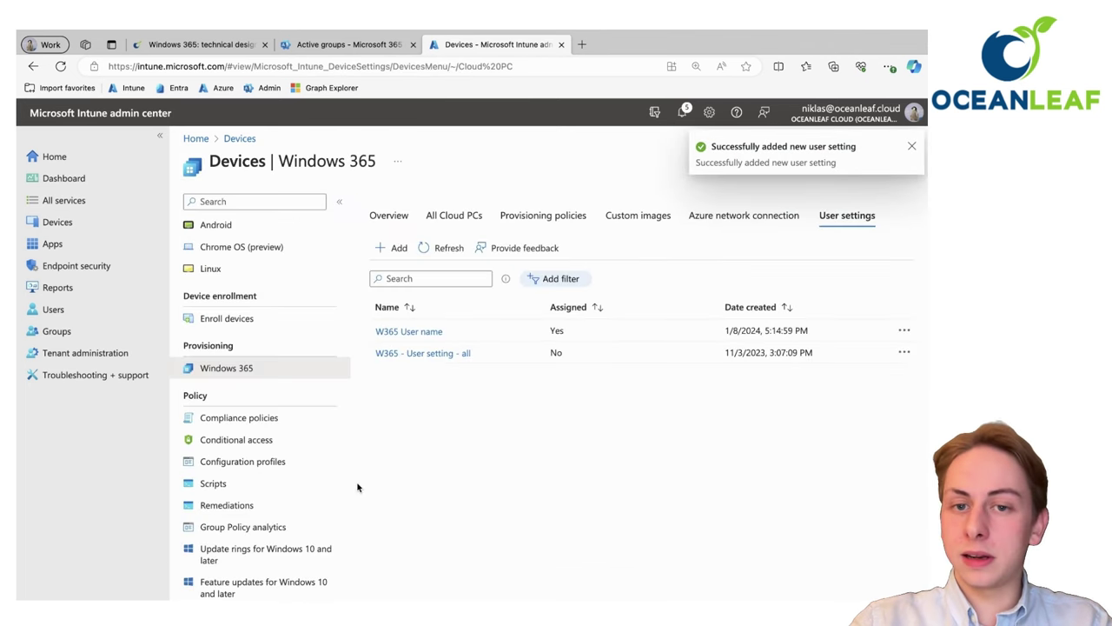
Reopen the list of all Cloud PCs to check their provisioning
click(465, 222)
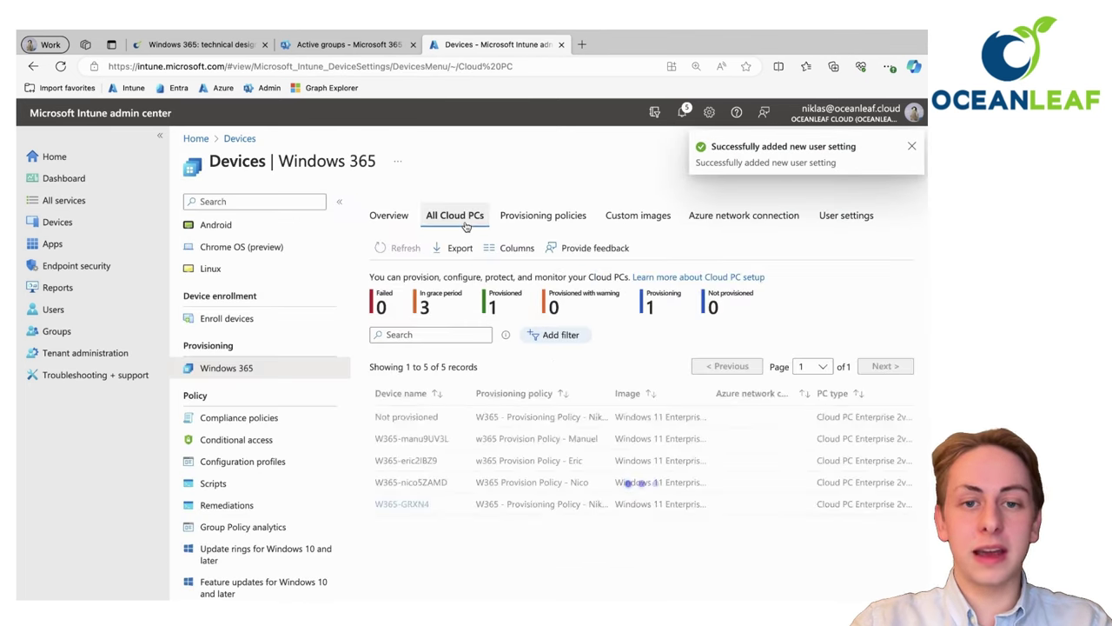